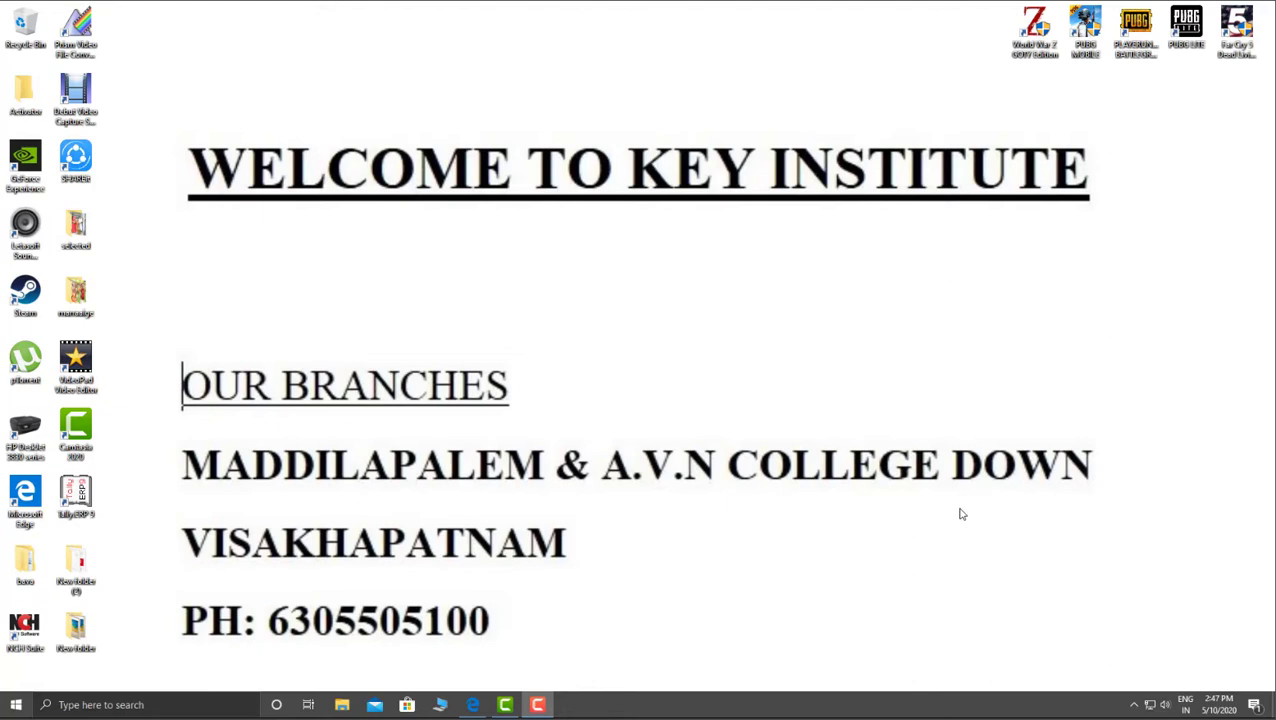
Launch Microsoft Word 2007 from the Start search to get a blank Document1.
key("super")
type("word")
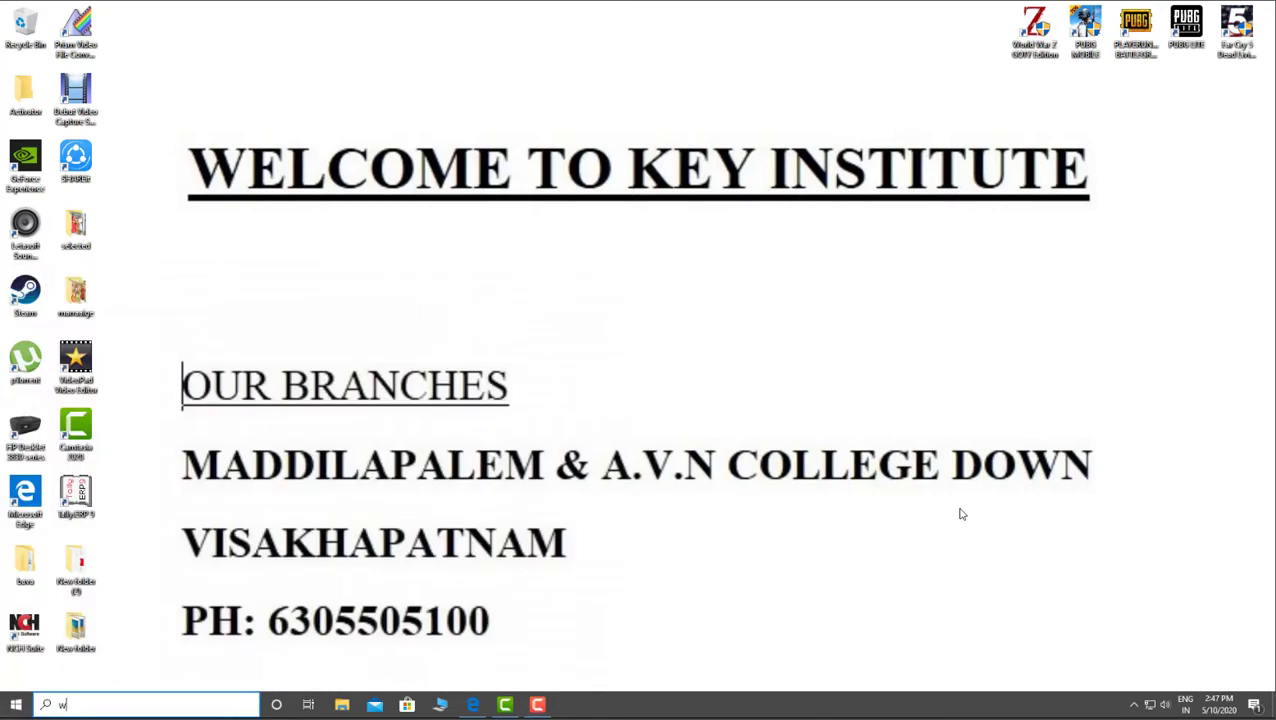
key("Return")
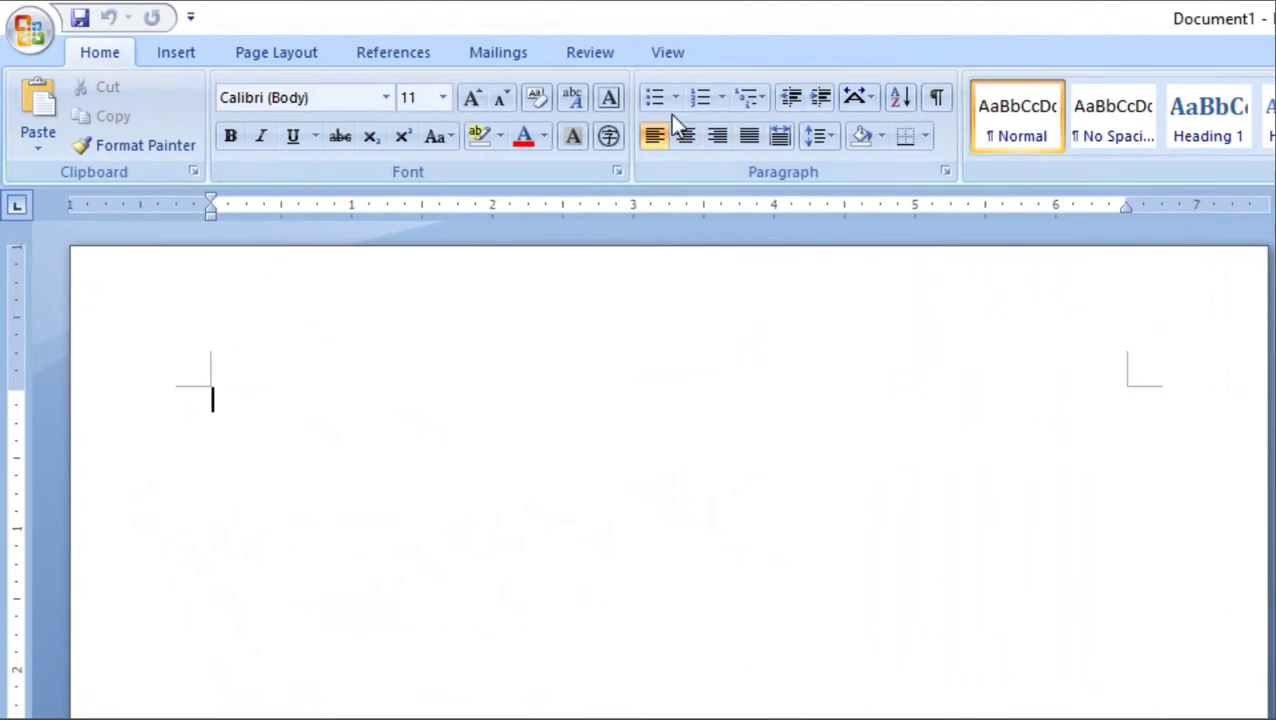
Switch the ribbon to the References tab.
left_click(411, 56)
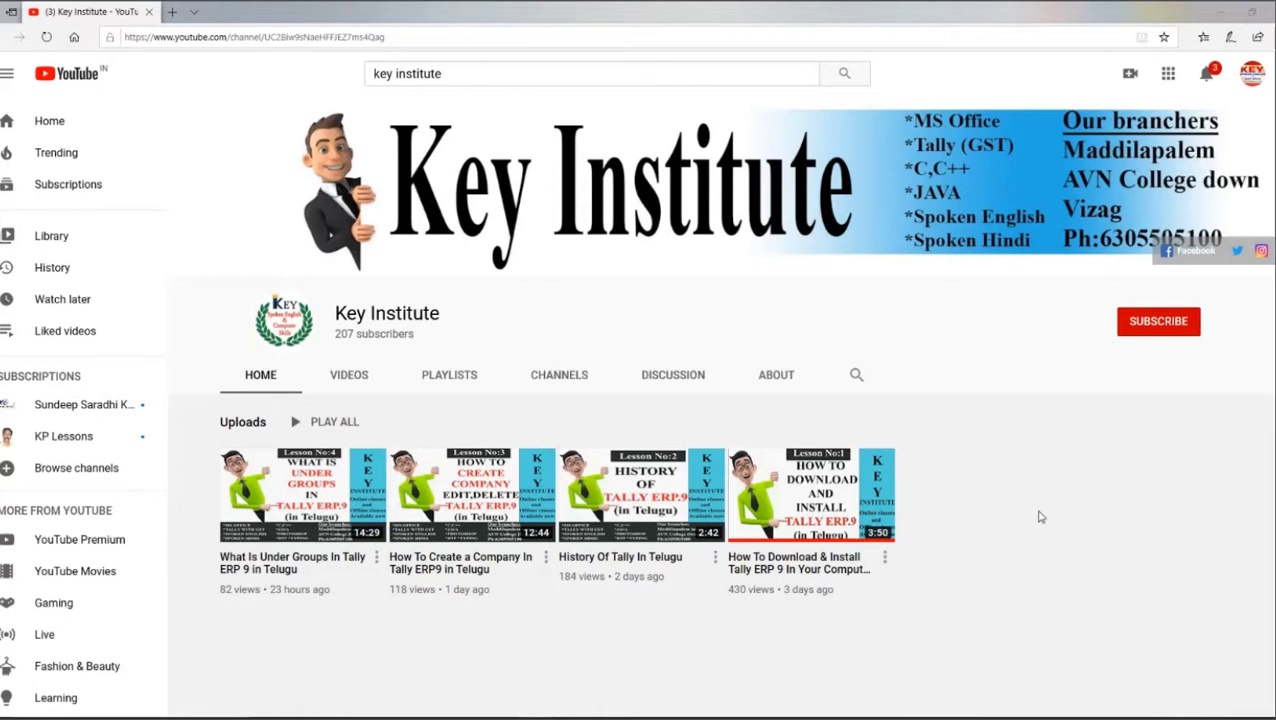
Subscribe to the Key Institute YouTube channel with notifications set to All.
left_click(1156, 330)
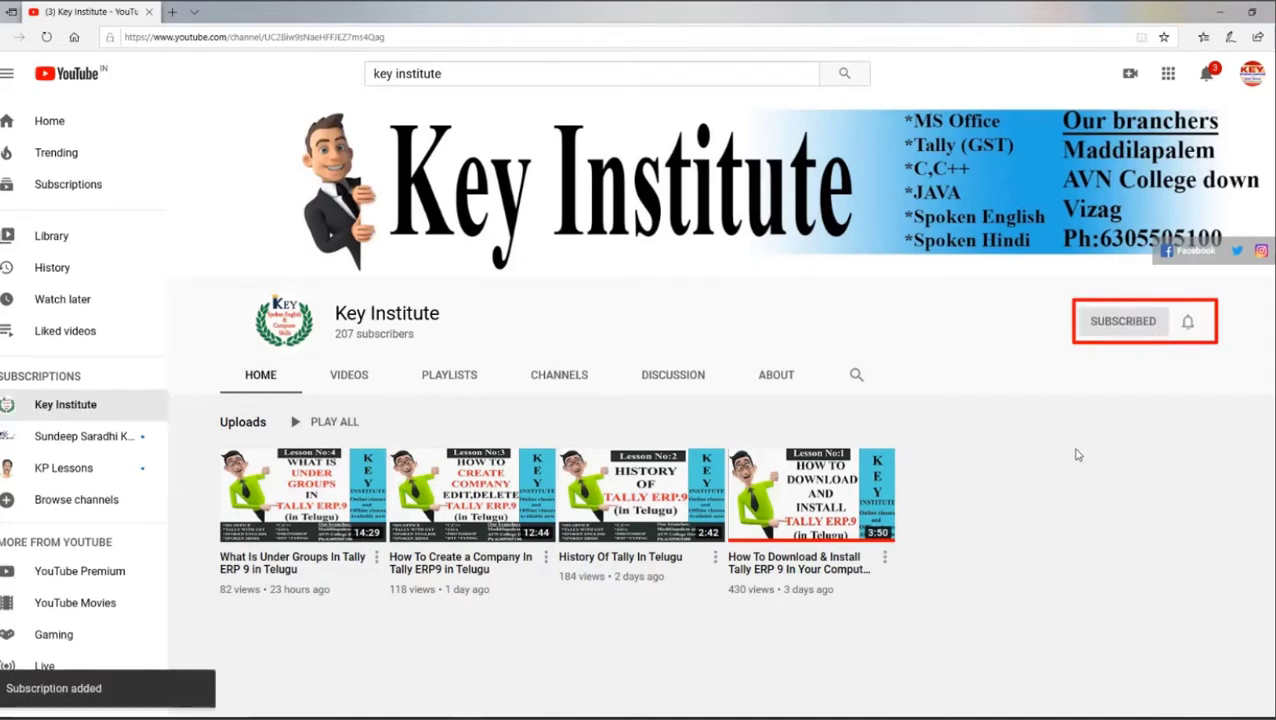
left_click(1186, 321)
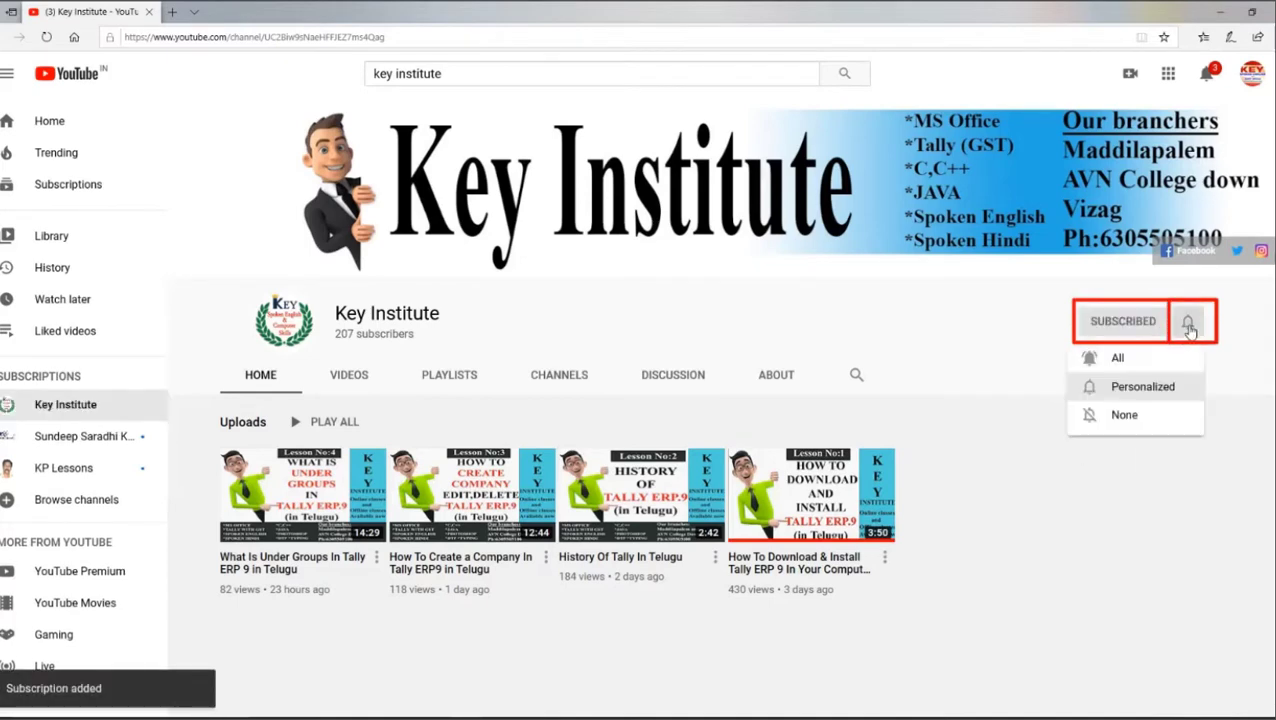
left_click(1120, 360)
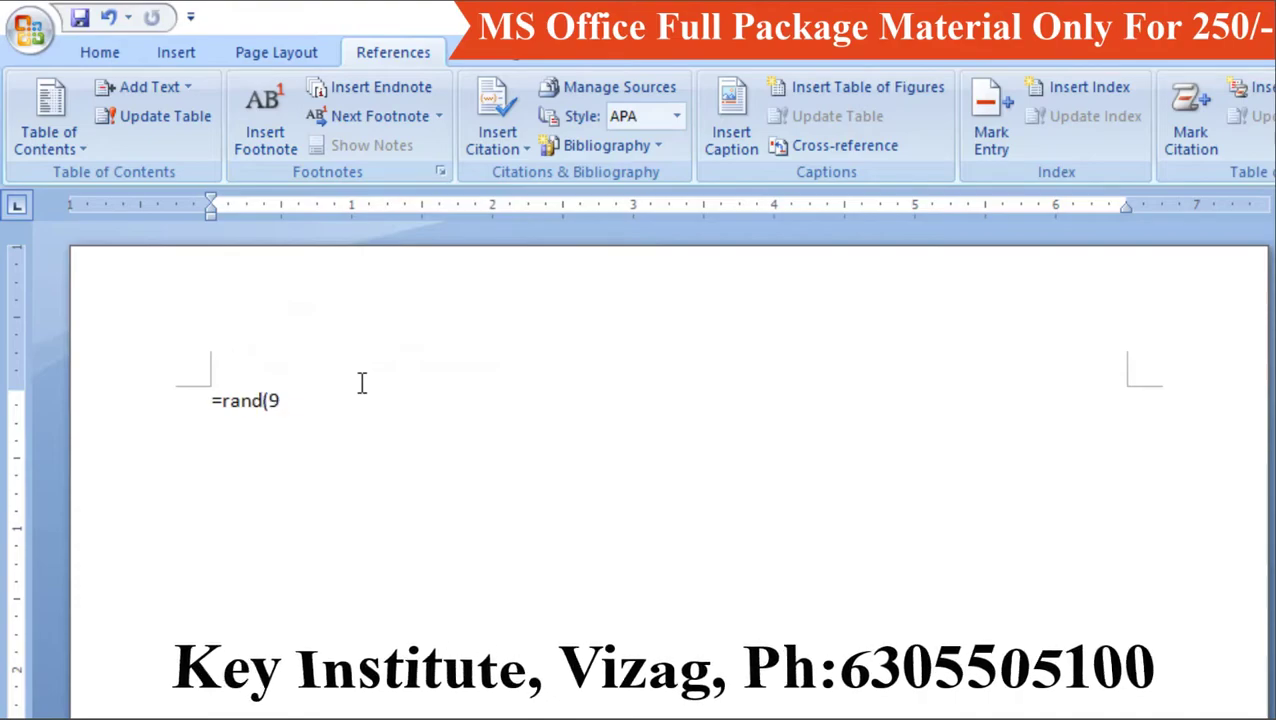
Expand =rand(9) into sample paragraphs and select the word 'pictures' in the first paragraph.
key("Return")
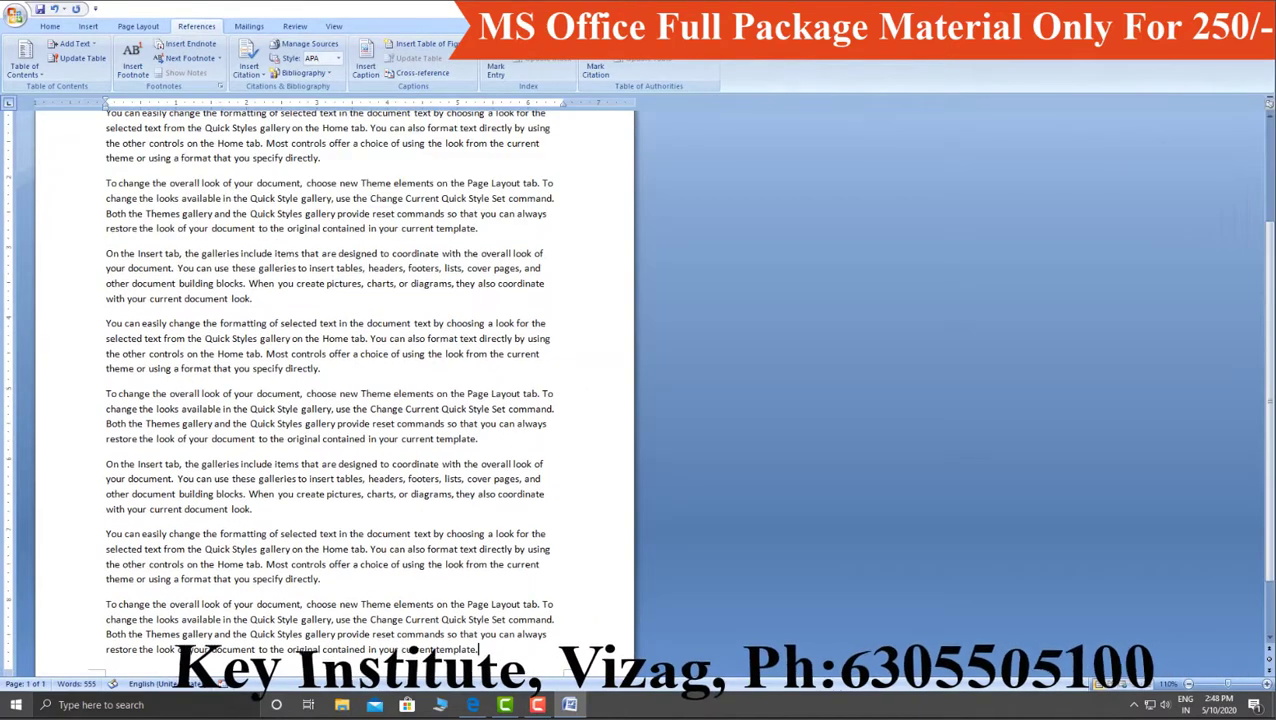
scroll(453, 203, "up", 4)
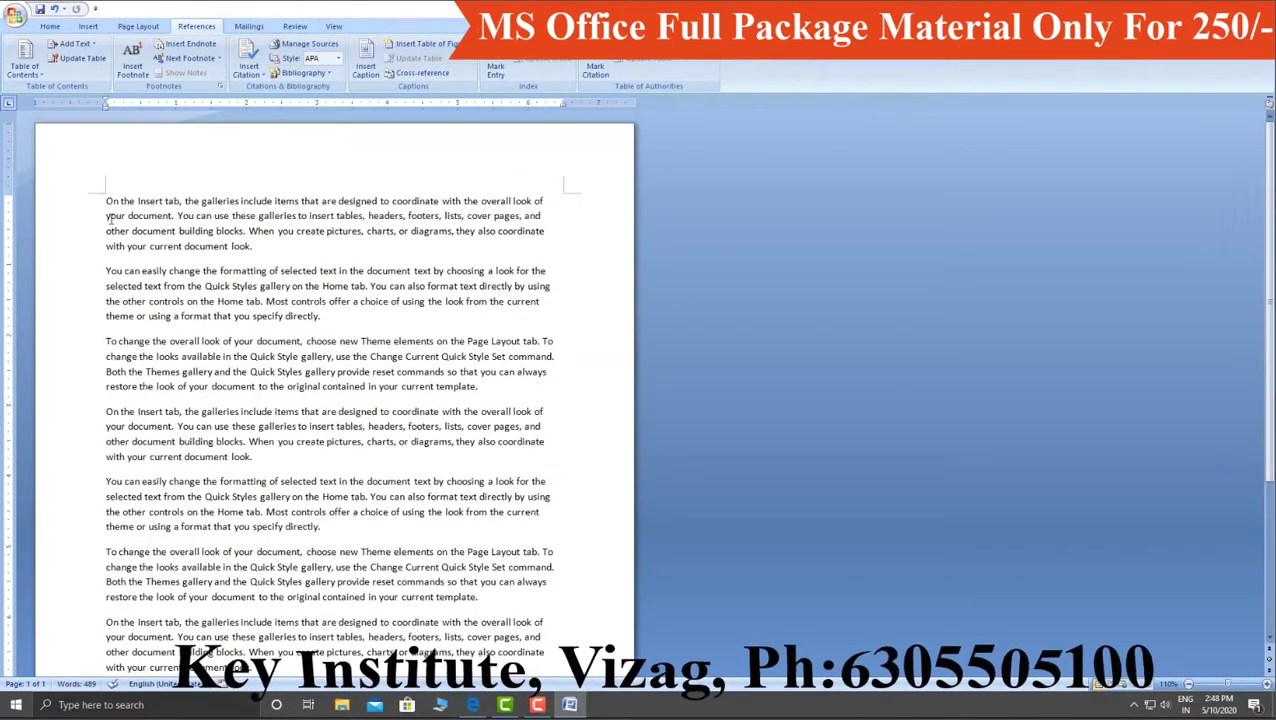
scroll(307, 288, "down", 10)
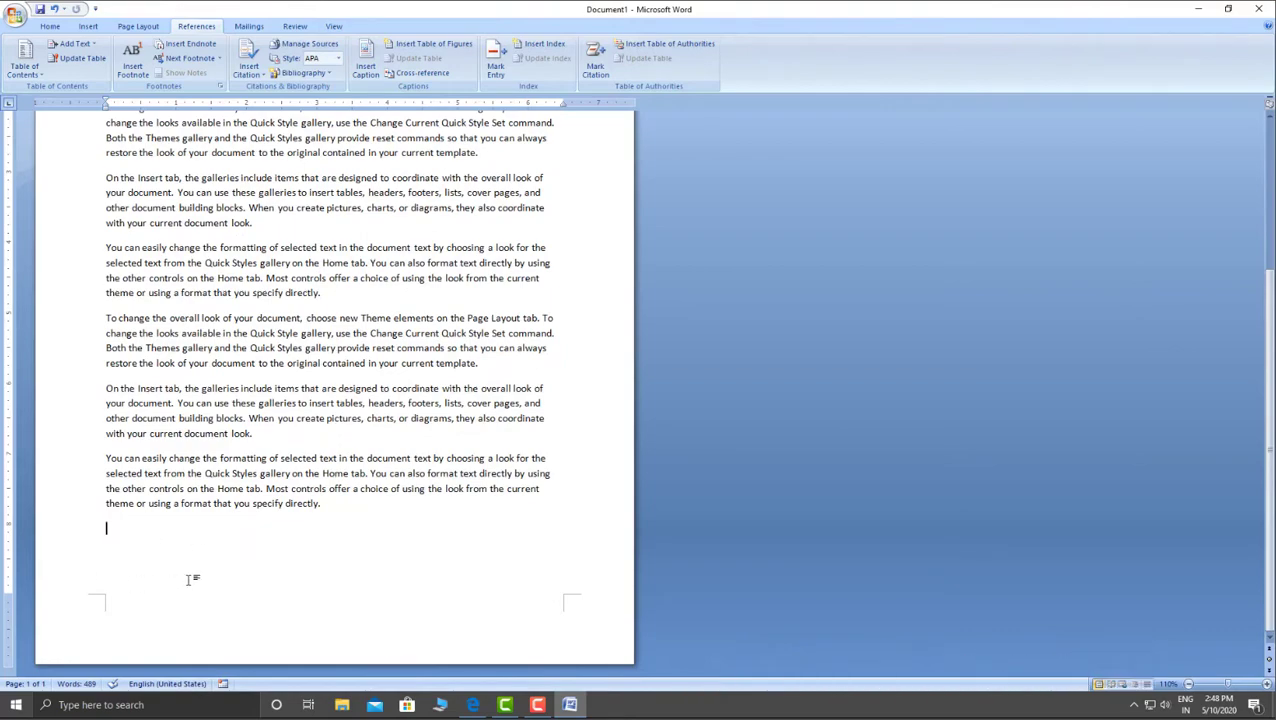
scroll(188, 578, "up", 5)
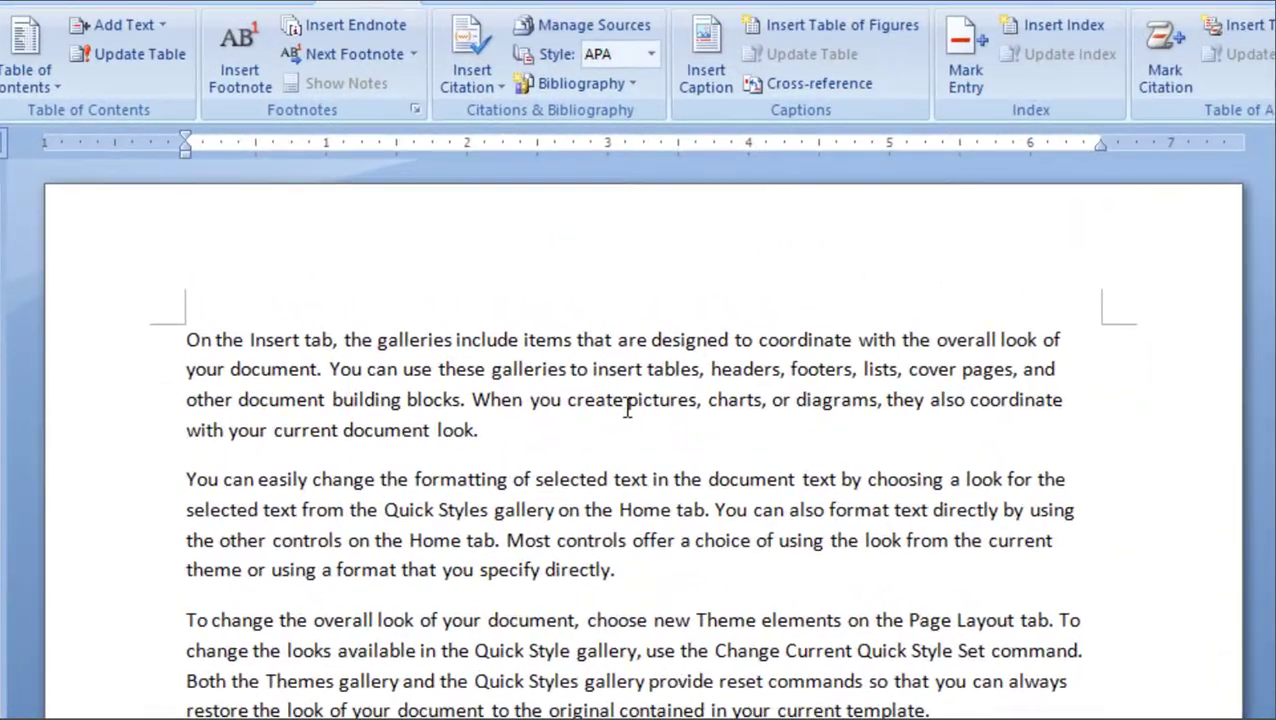
left_click_drag(628, 401, 697, 401)
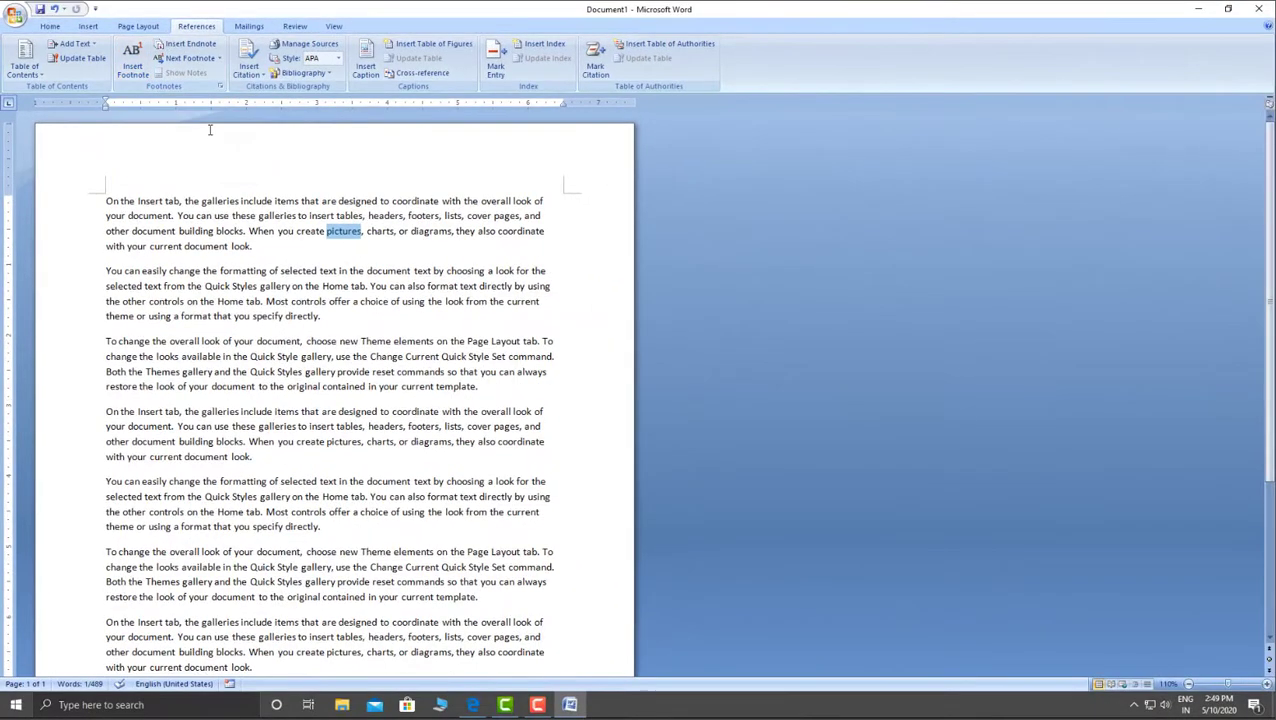
Add footnote 1 reading 'photo' after the word 'pictures'.
left_click(132, 60)
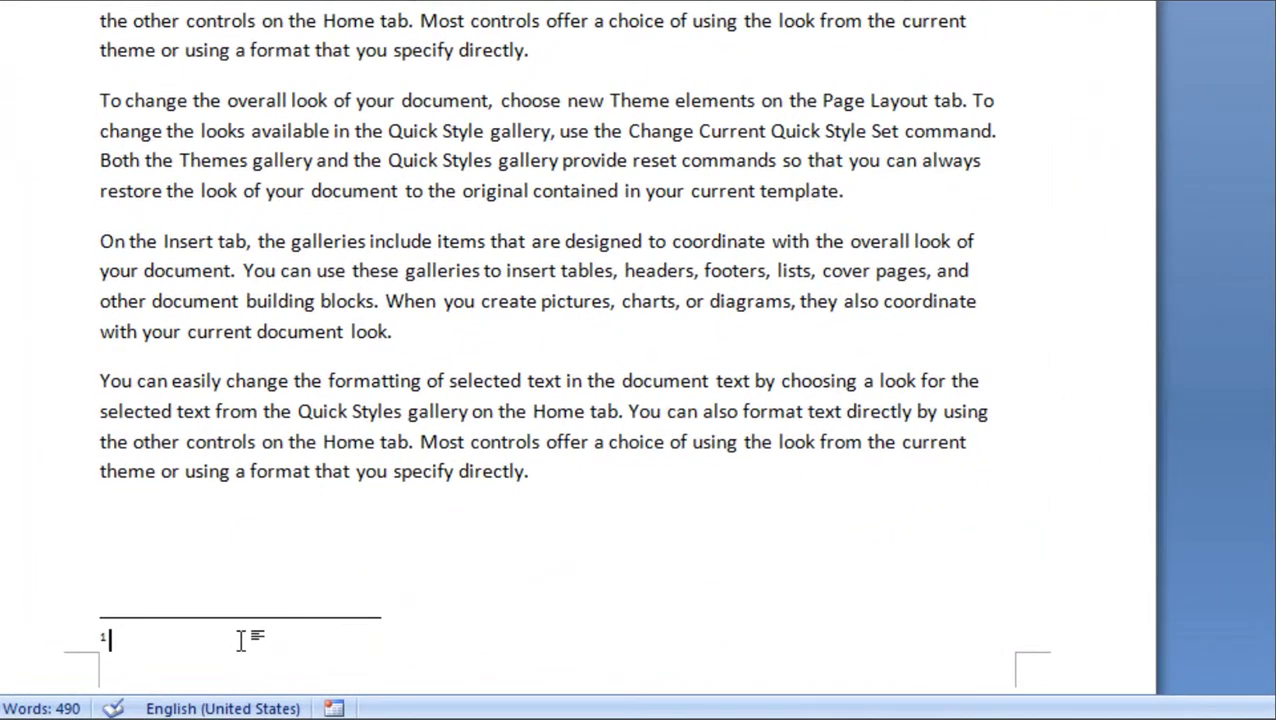
scroll(241, 640, "down", 2)
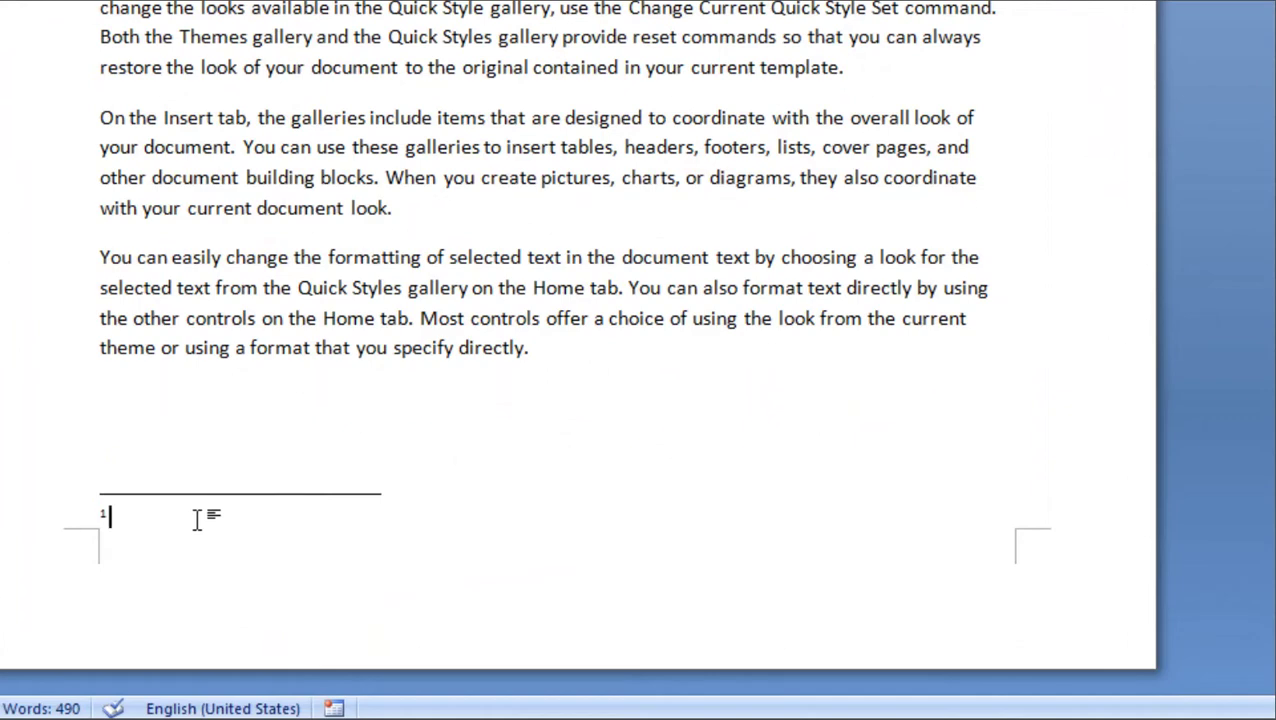
type("photo")
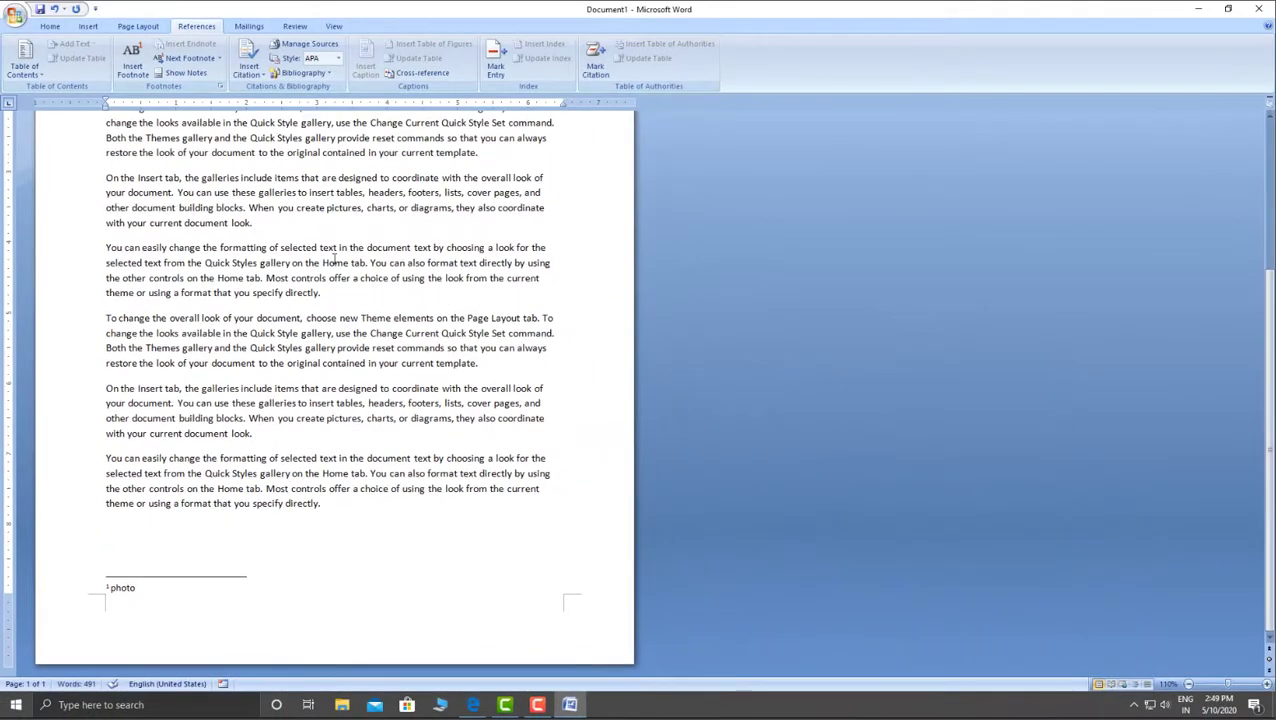
Select the word 'selected' in the second paragraph.
scroll(349, 352, "up", 8)
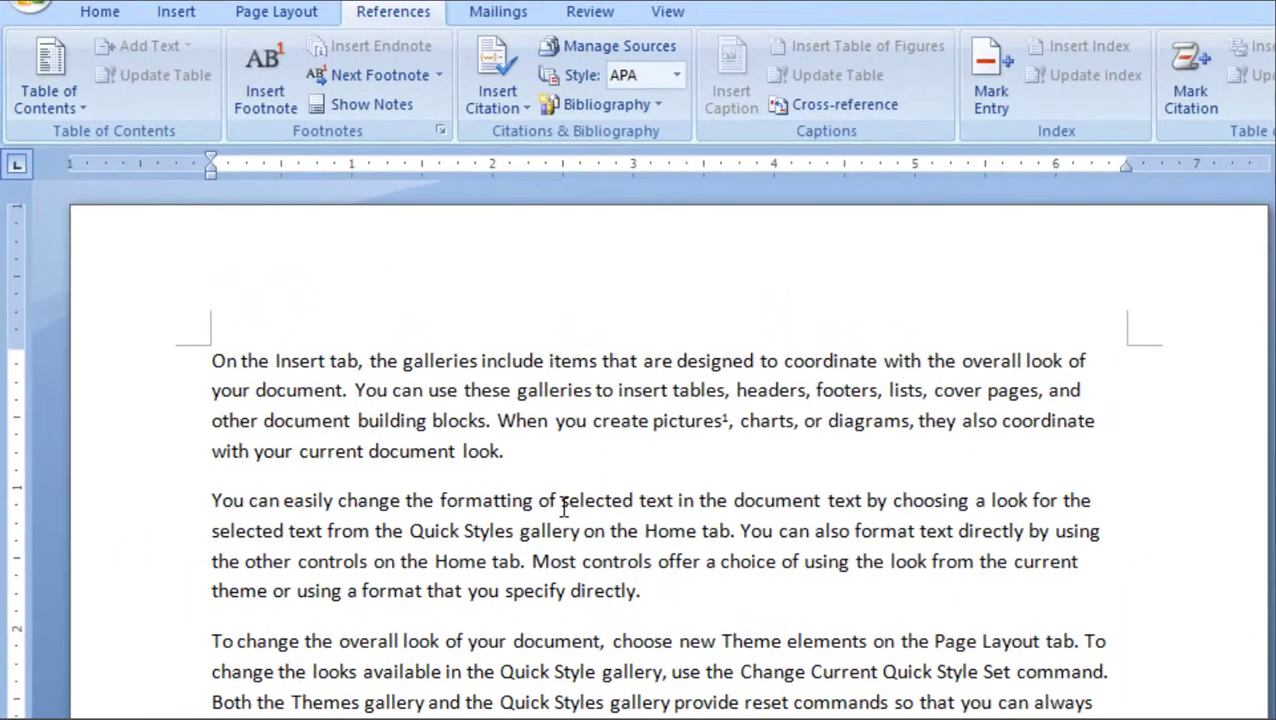
left_click_drag(281, 271, 298, 272)
left_click_drag(596, 507, 641, 500)
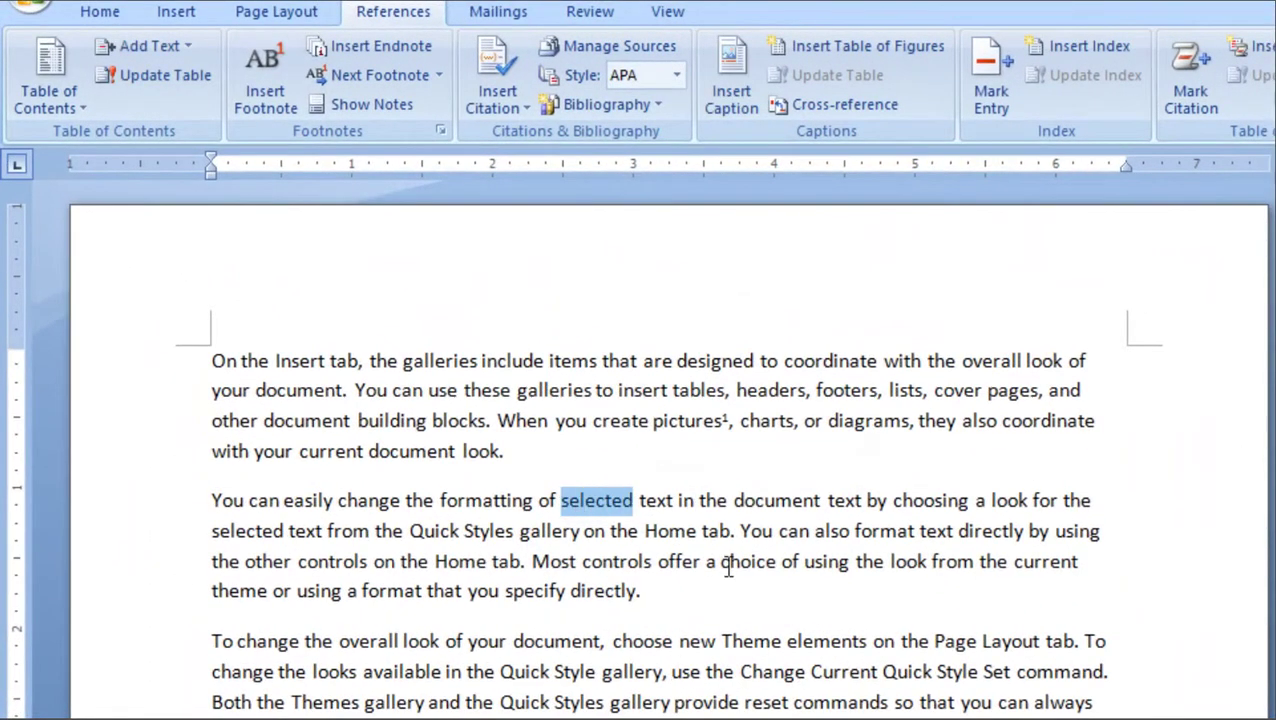
Add footnote 2 'aldlfdkfjiek' after 'selected' and footnote 3 after 'Quick Style', then return to the body.
left_click(258, 97)
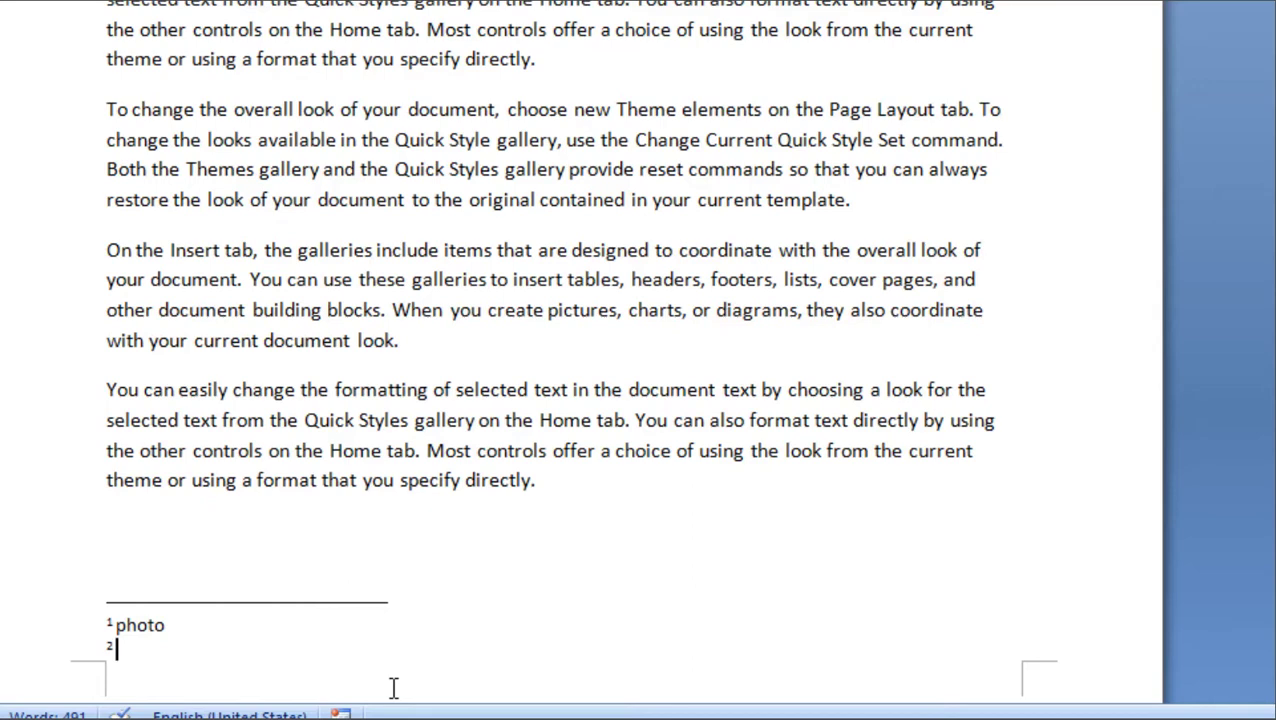
type("aldlfdkfjiek")
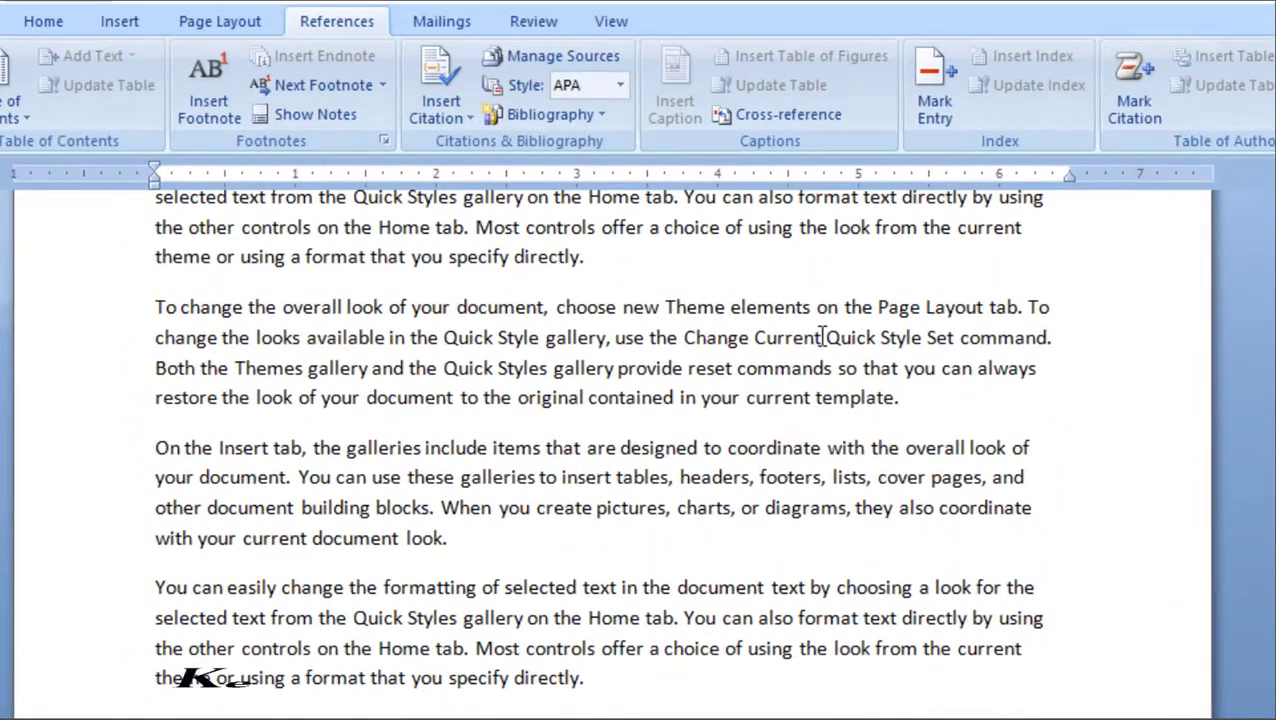
left_click_drag(822, 337, 912, 338)
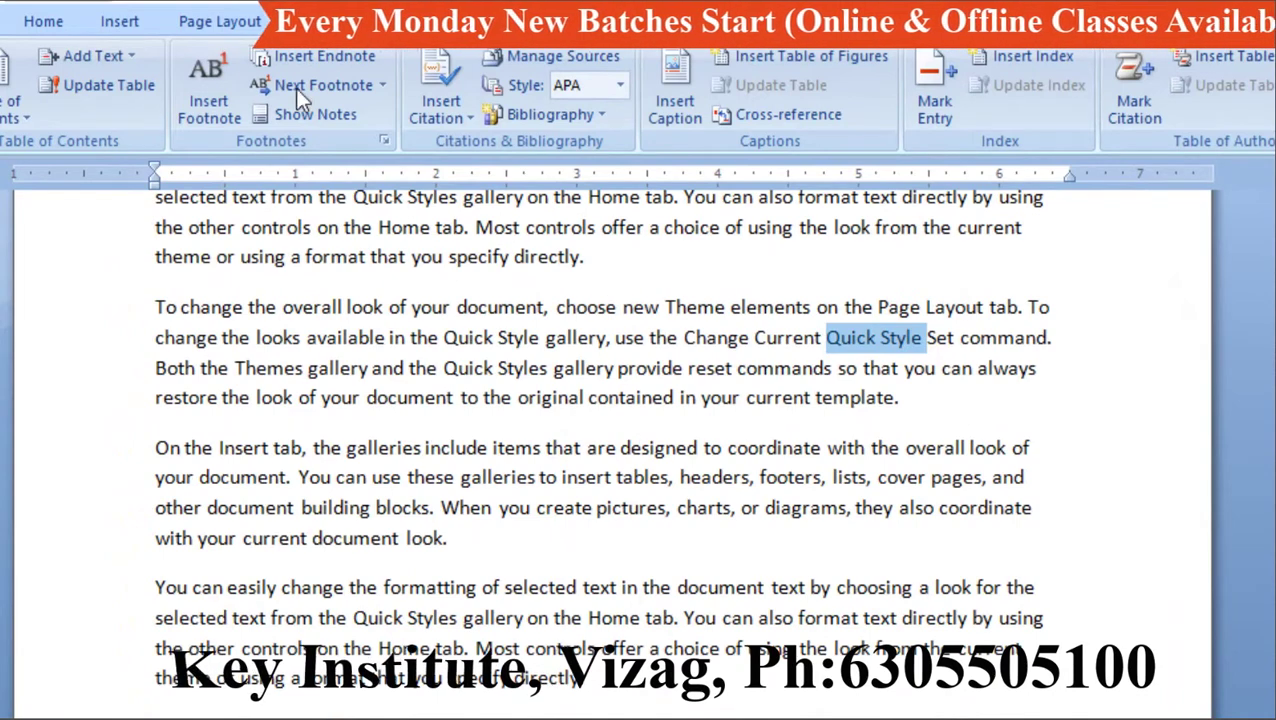
left_click(221, 108)
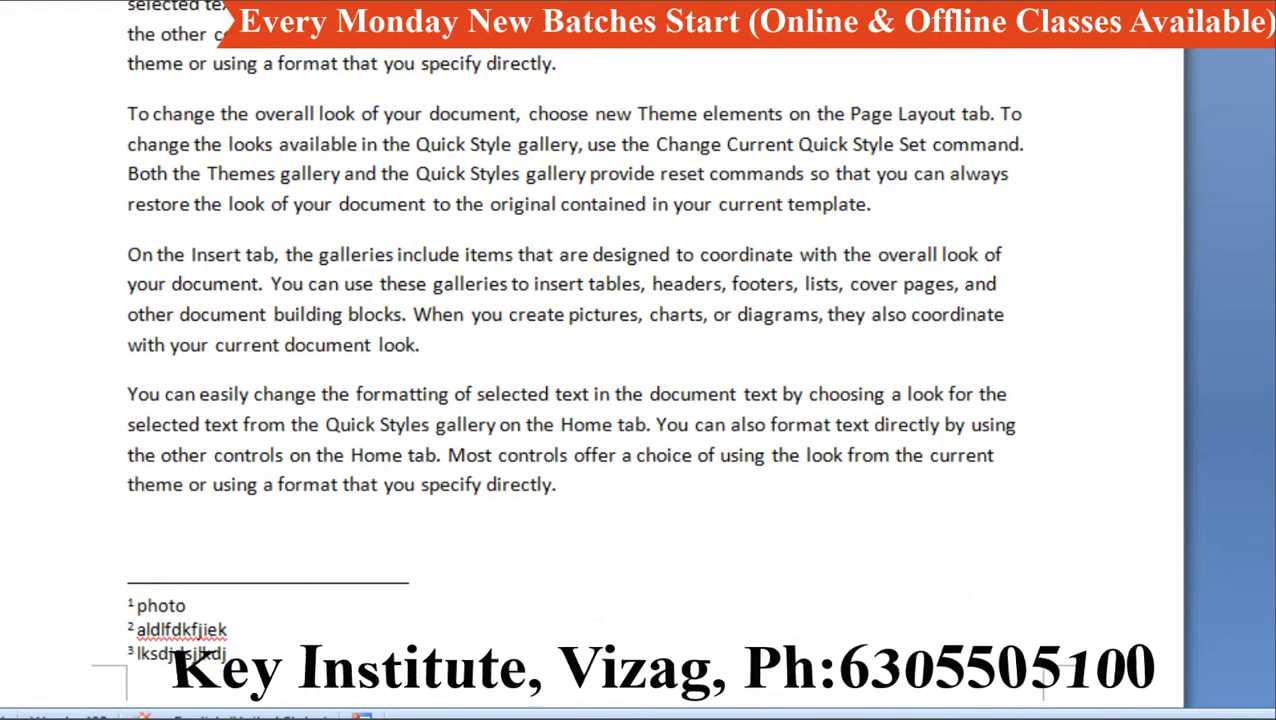
left_click(836, 358)
scroll(710, 422, "up", 3)
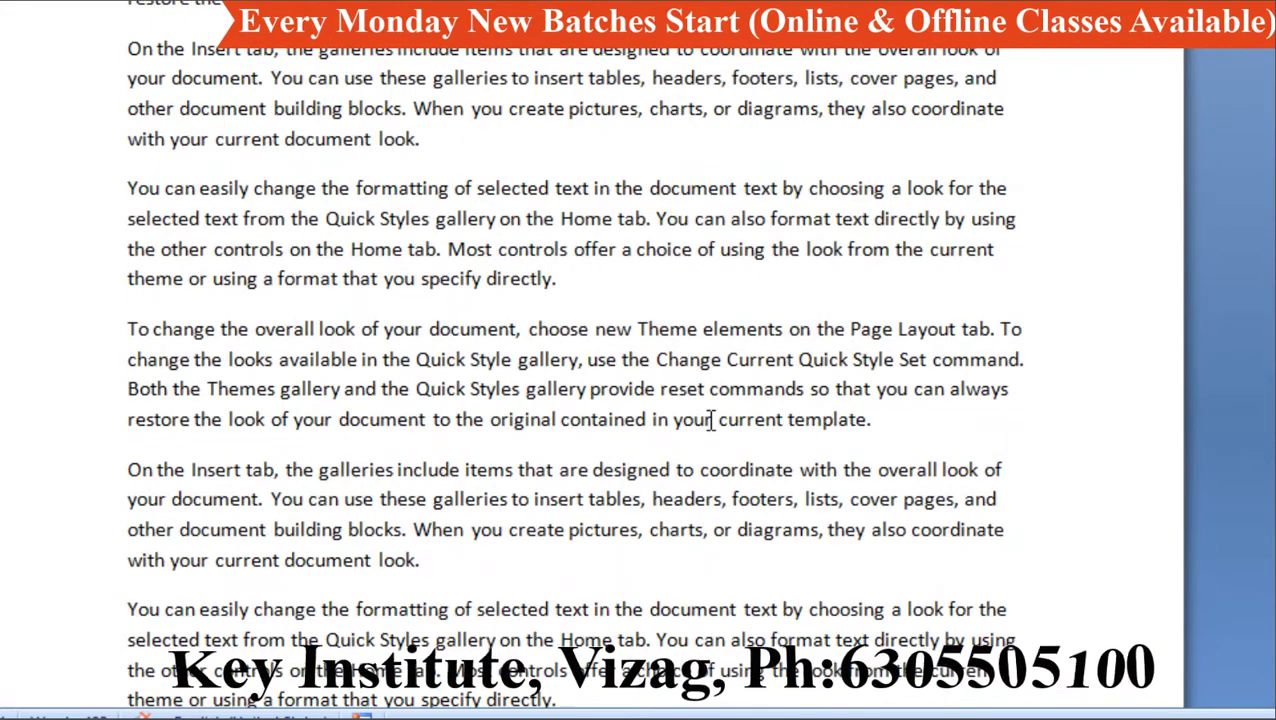
scroll(710, 422, "down", 5)
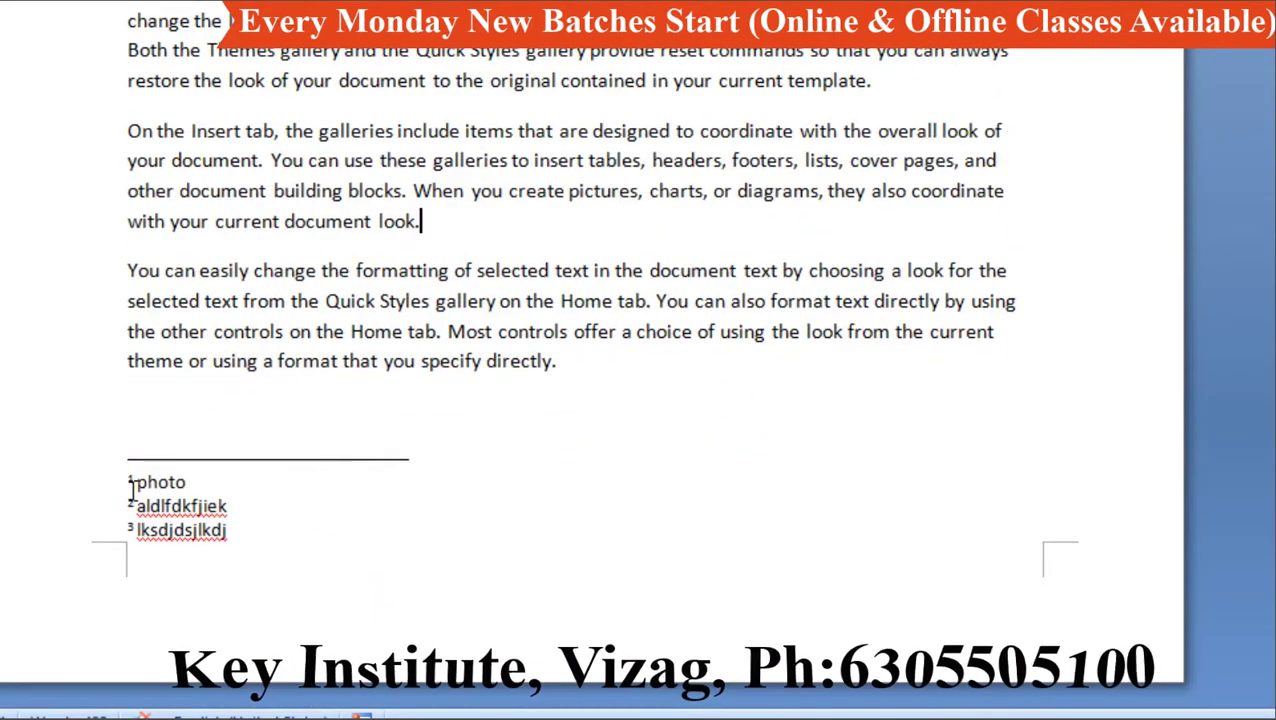
scroll(518, 393, "up", 2)
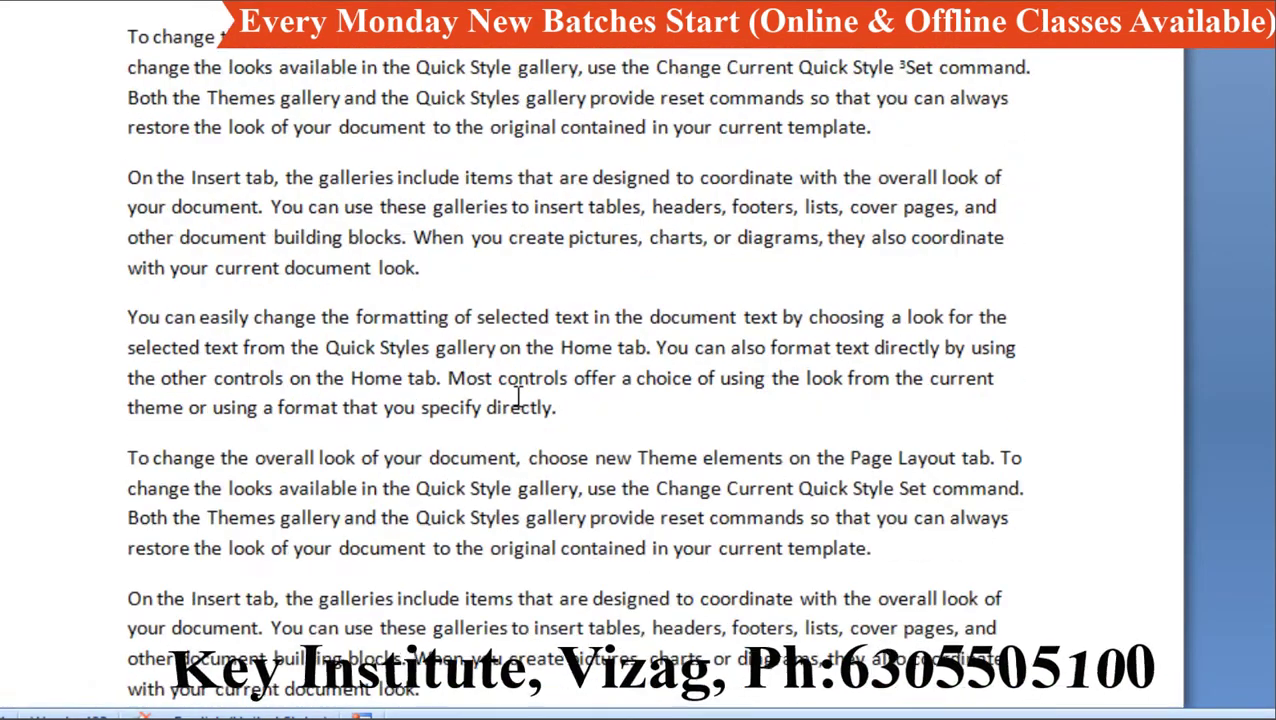
scroll(561, 100, "up", 3)
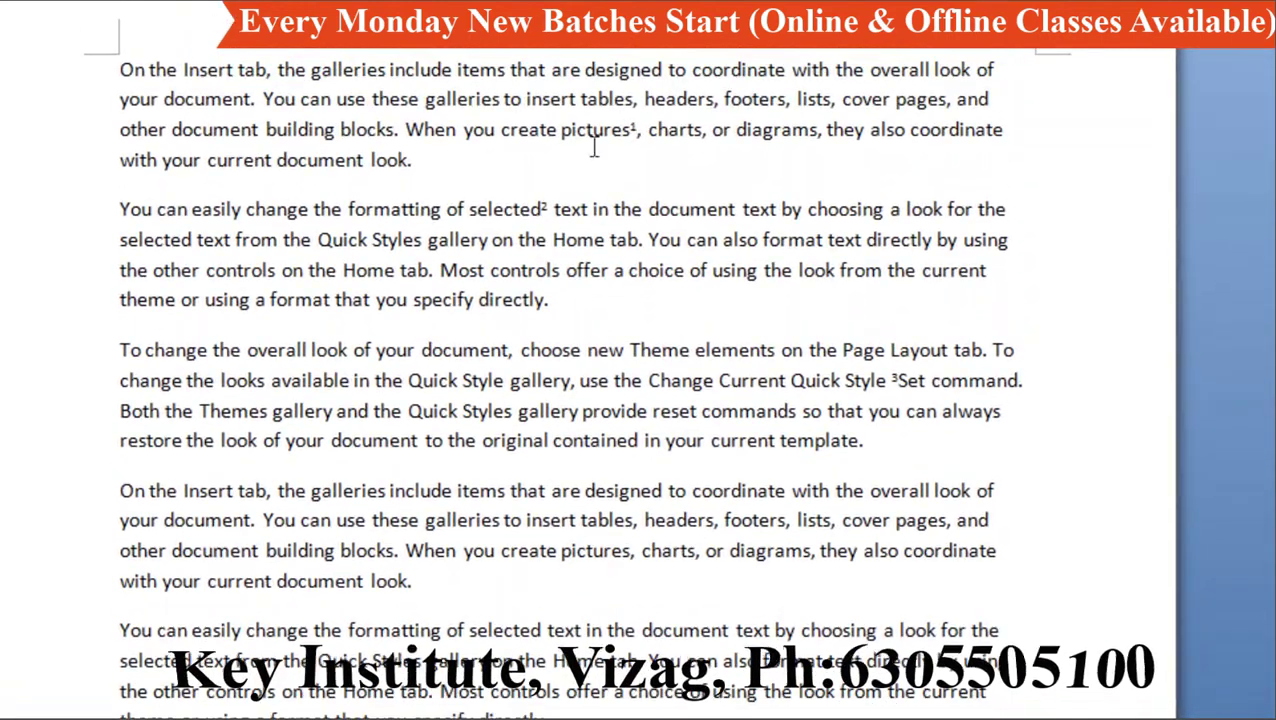
mouse_move(640, 130)
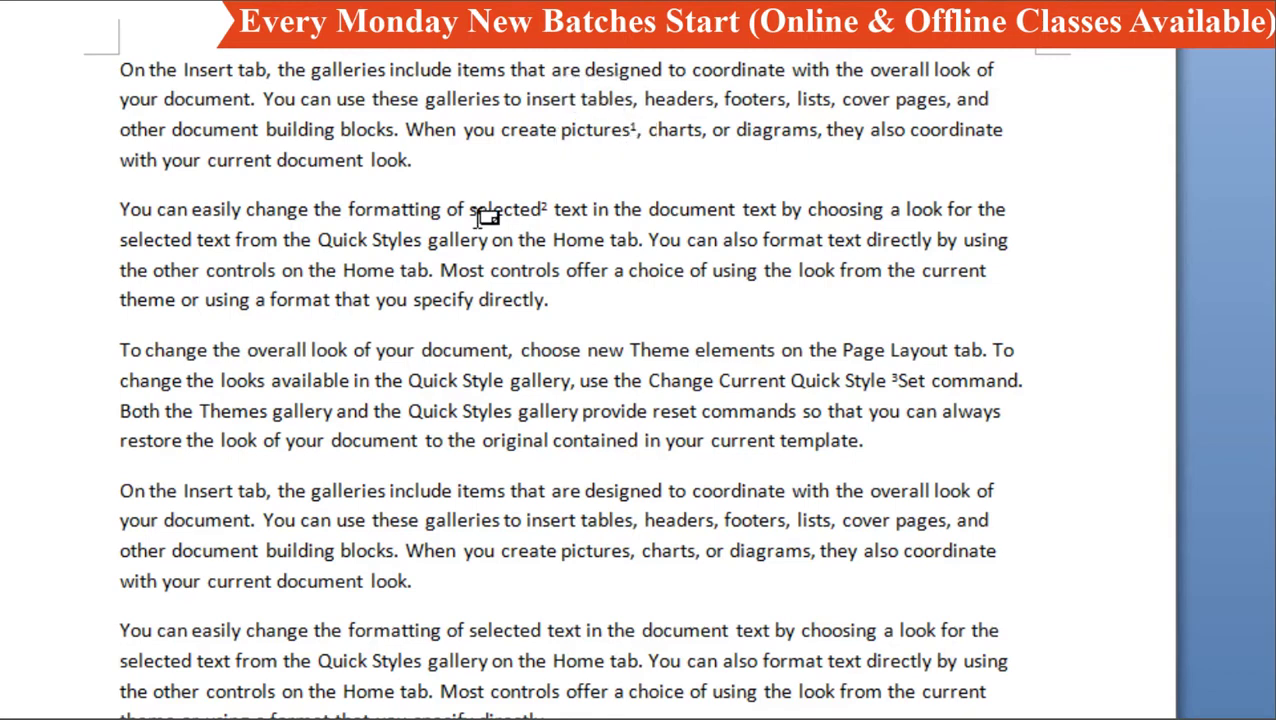
mouse_move(546, 208)
mouse_move(896, 386)
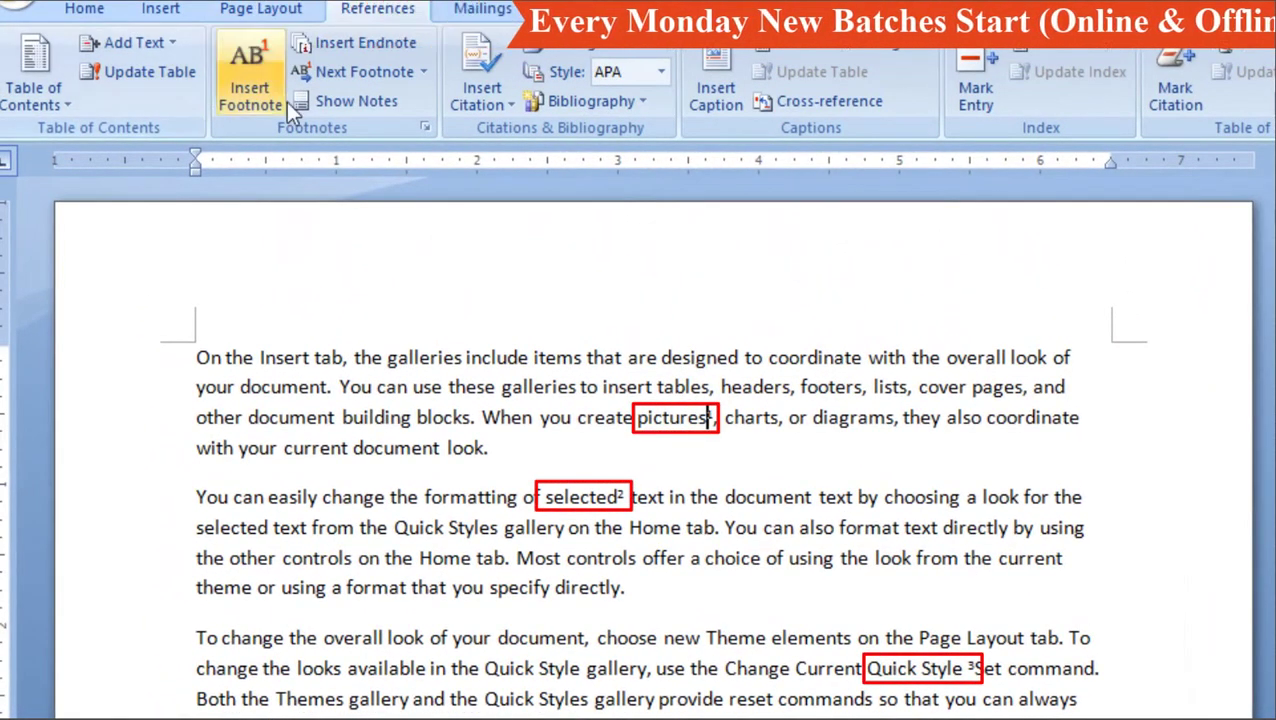
left_click(368, 71)
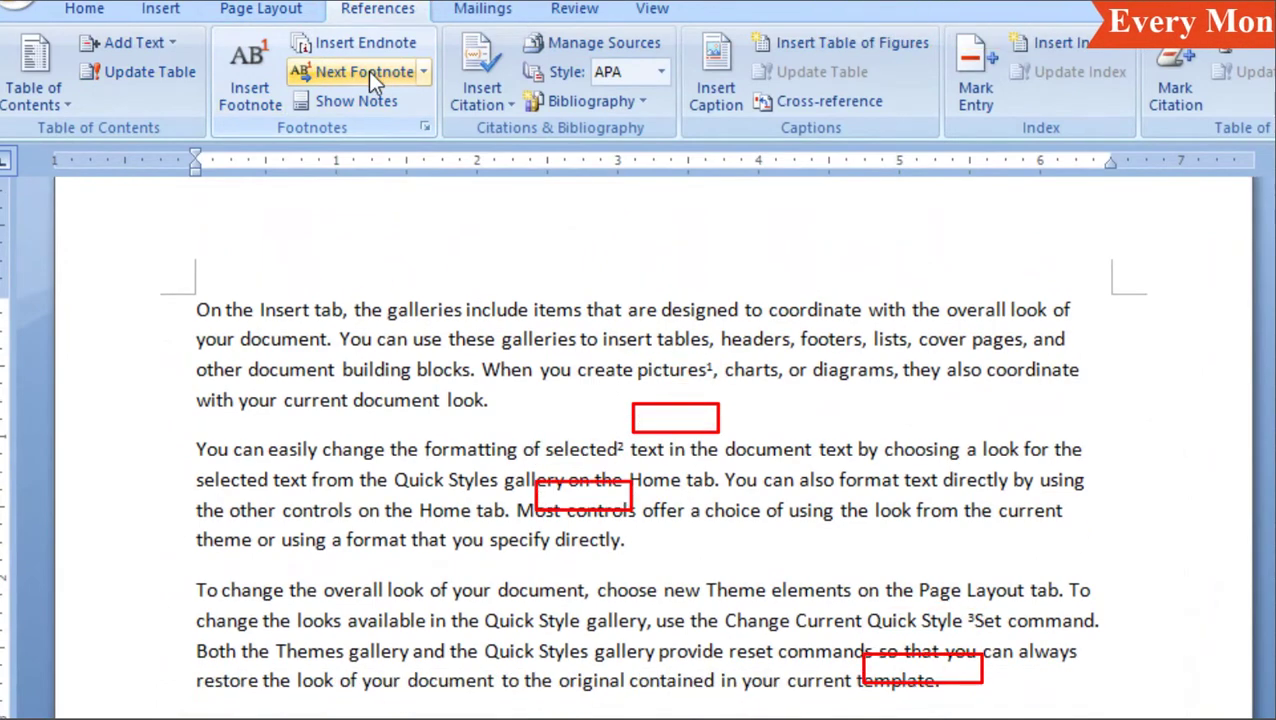
left_click(375, 73)
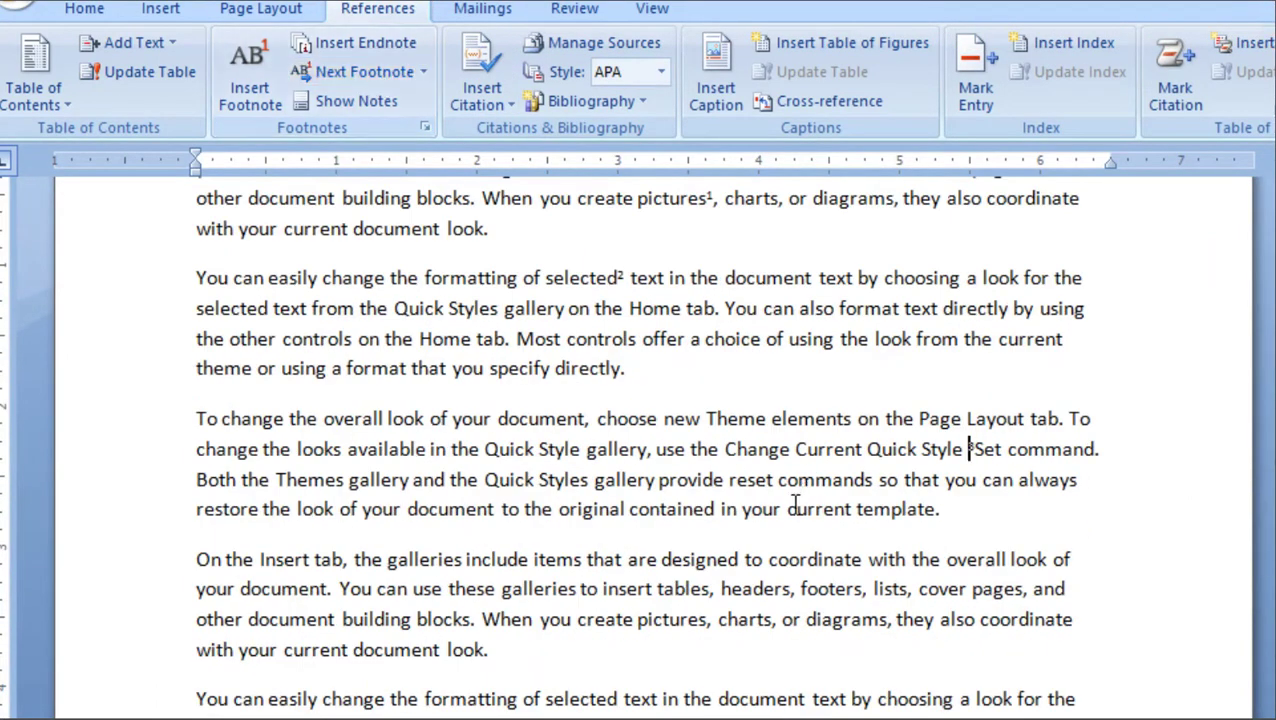
scroll(786, 498, "up", 3)
left_click(663, 417)
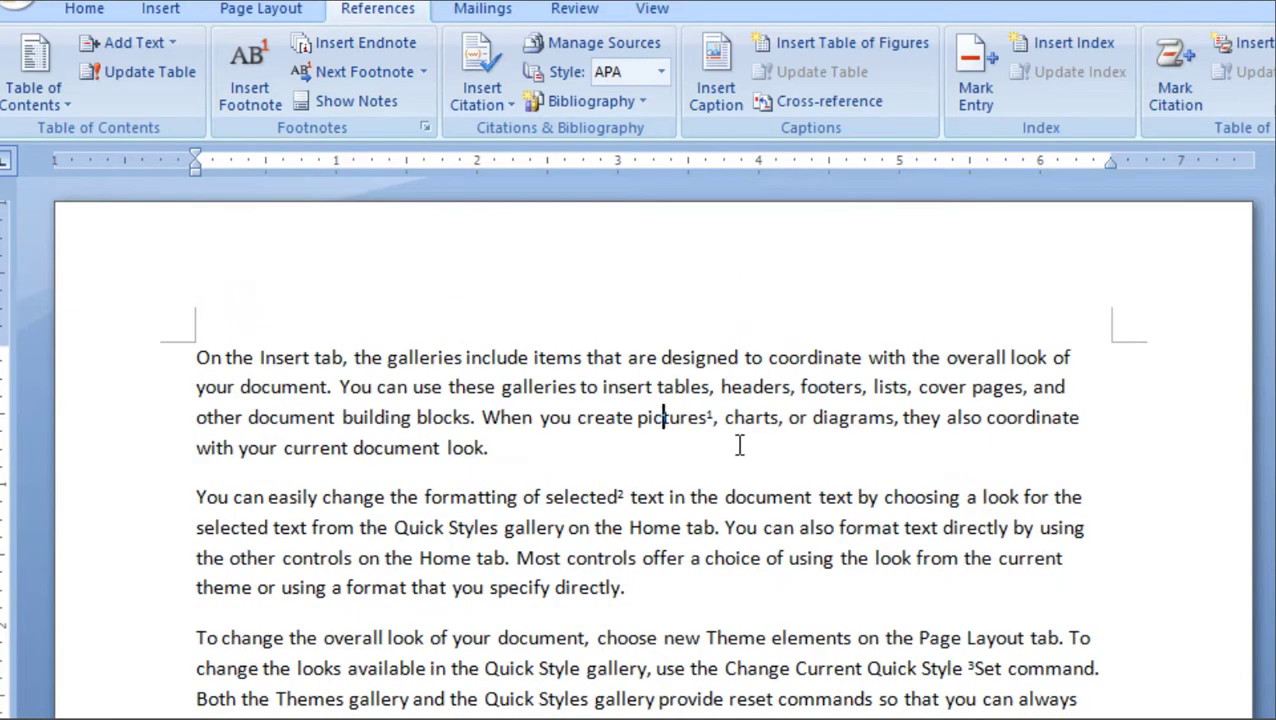
left_click(388, 80)
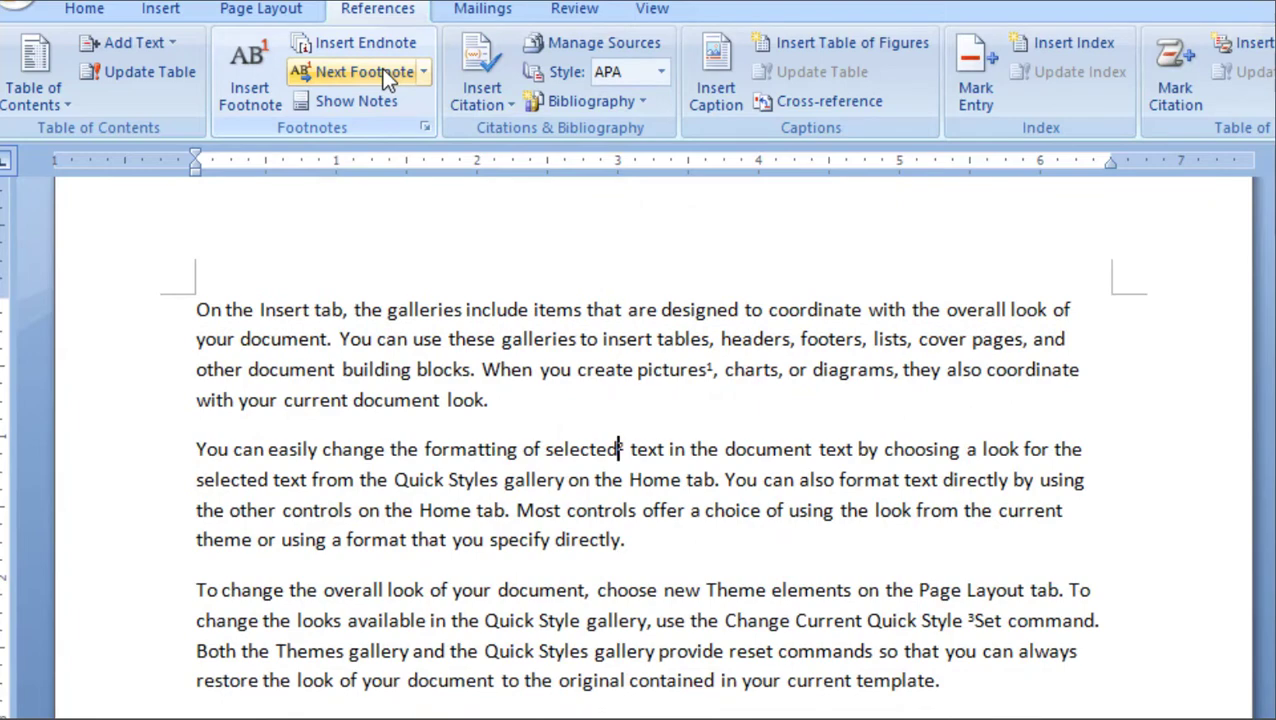
left_click(388, 80)
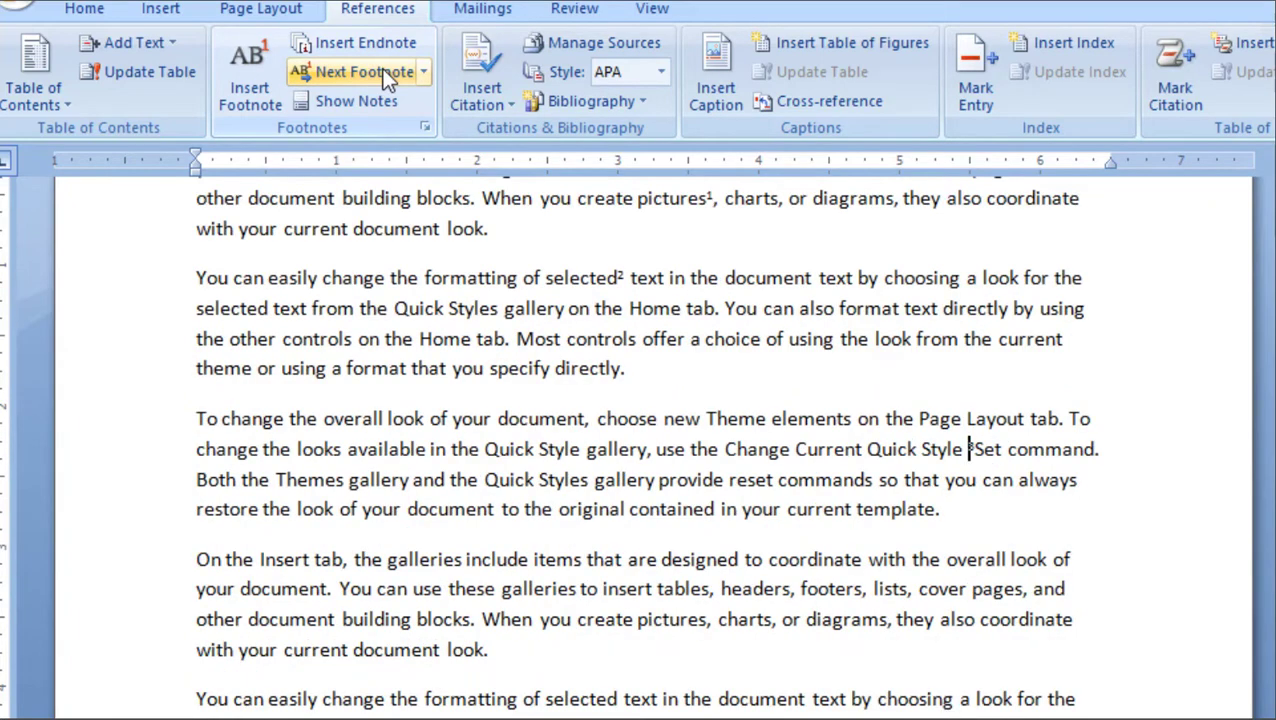
left_click(425, 71)
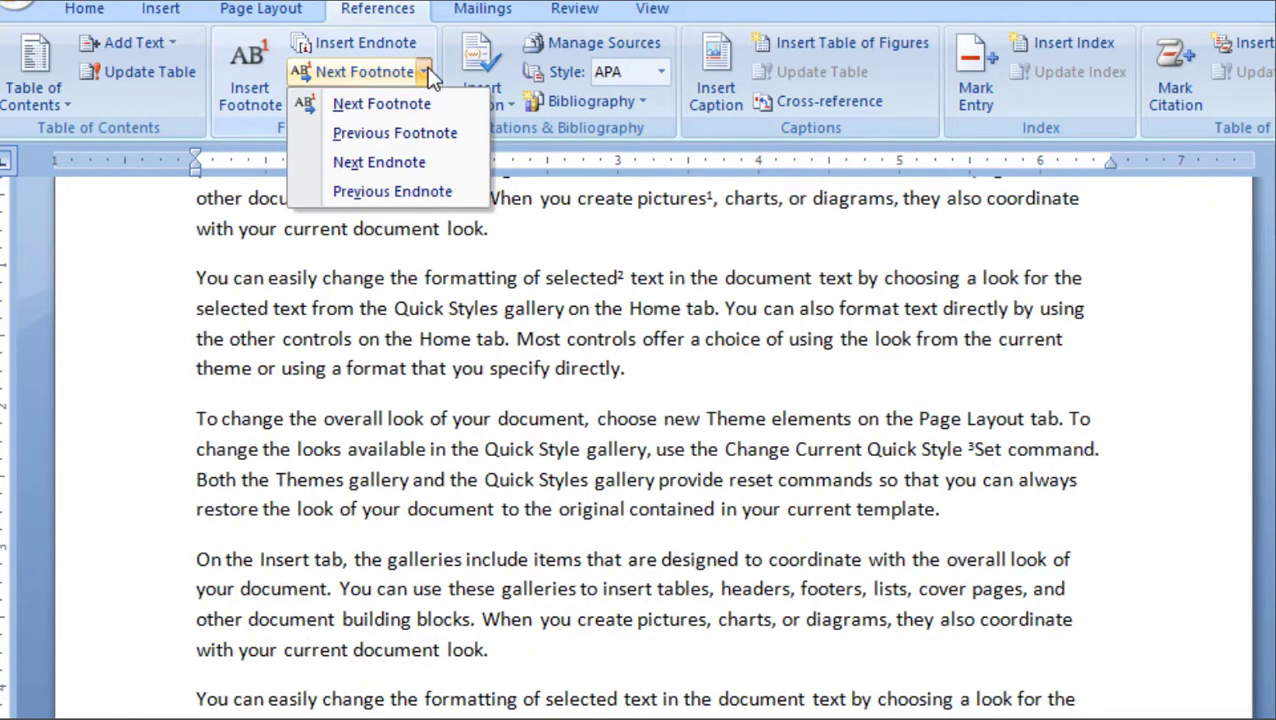
left_click(396, 134)
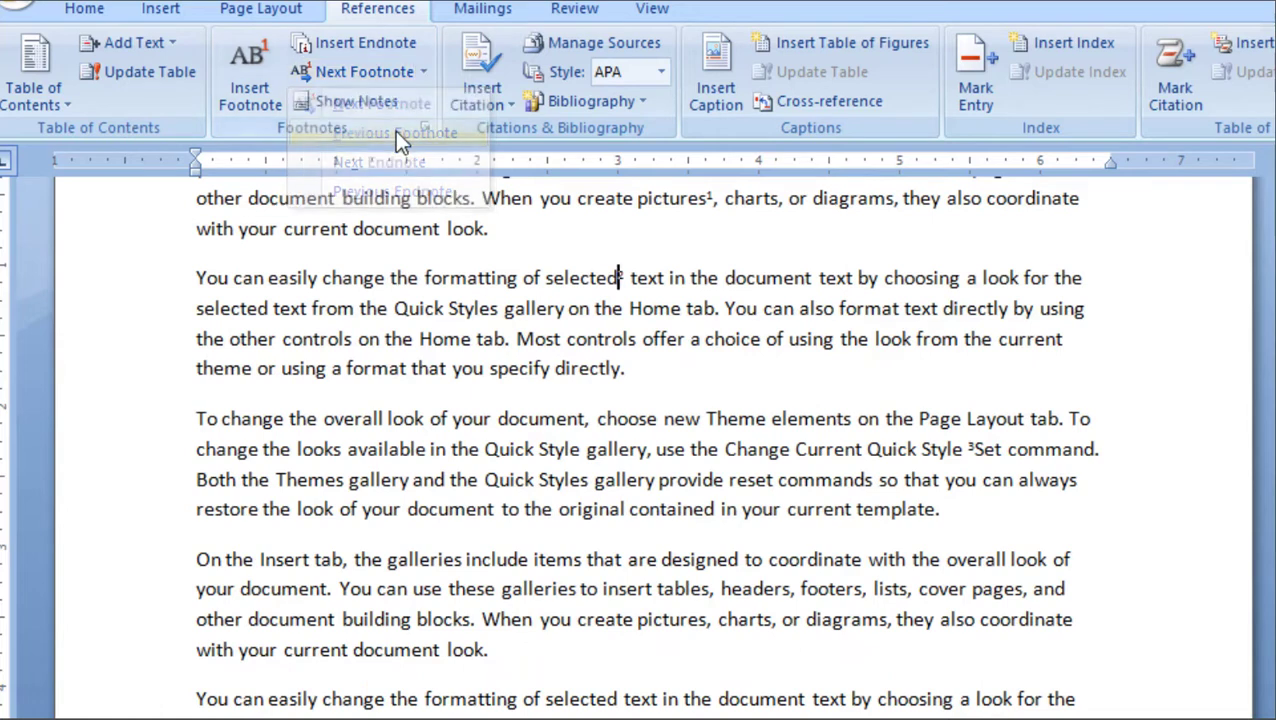
left_click(355, 72)
left_click(421, 74)
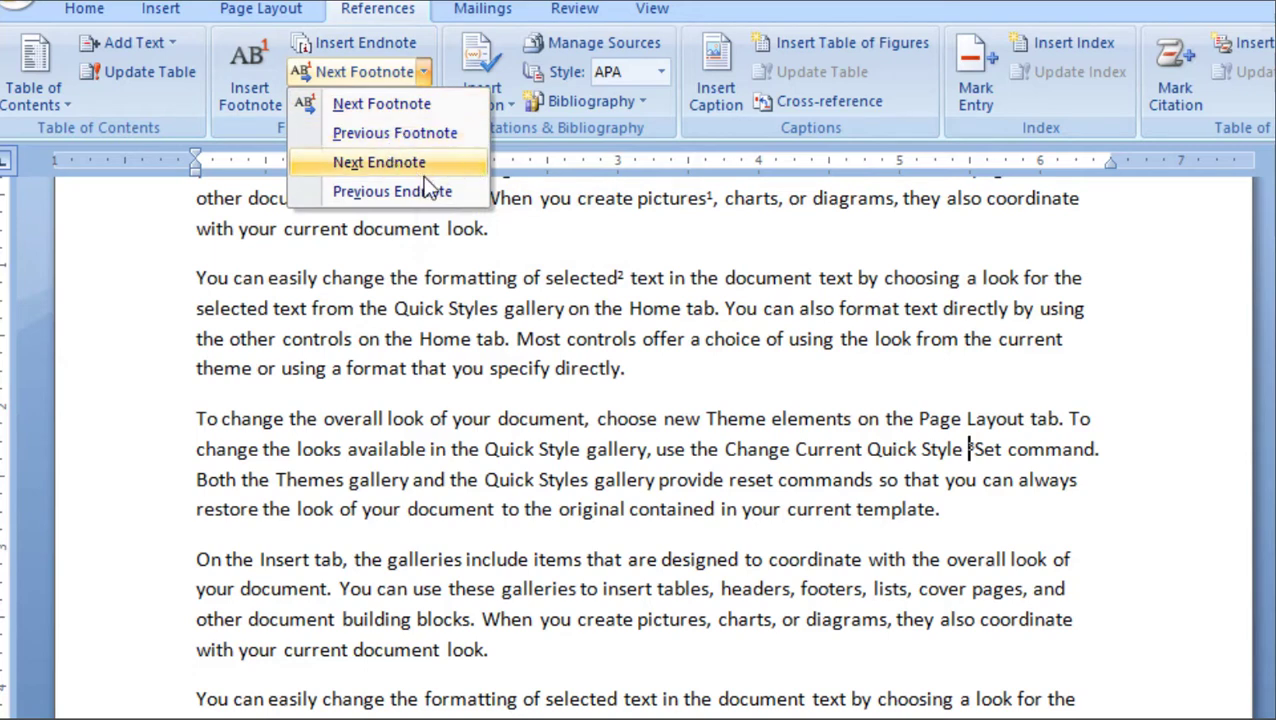
left_click(421, 72)
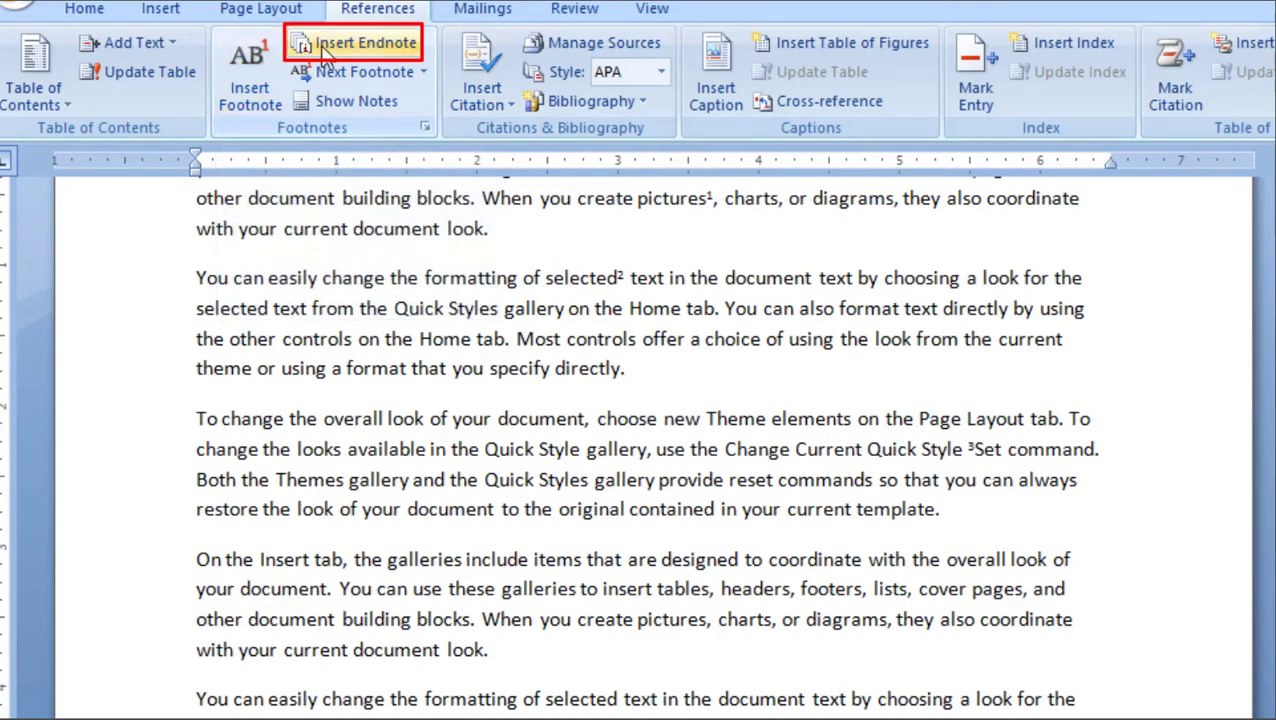
Add =rand(50) after the last paragraph to generate more sample text at the document end.
left_click(386, 43)
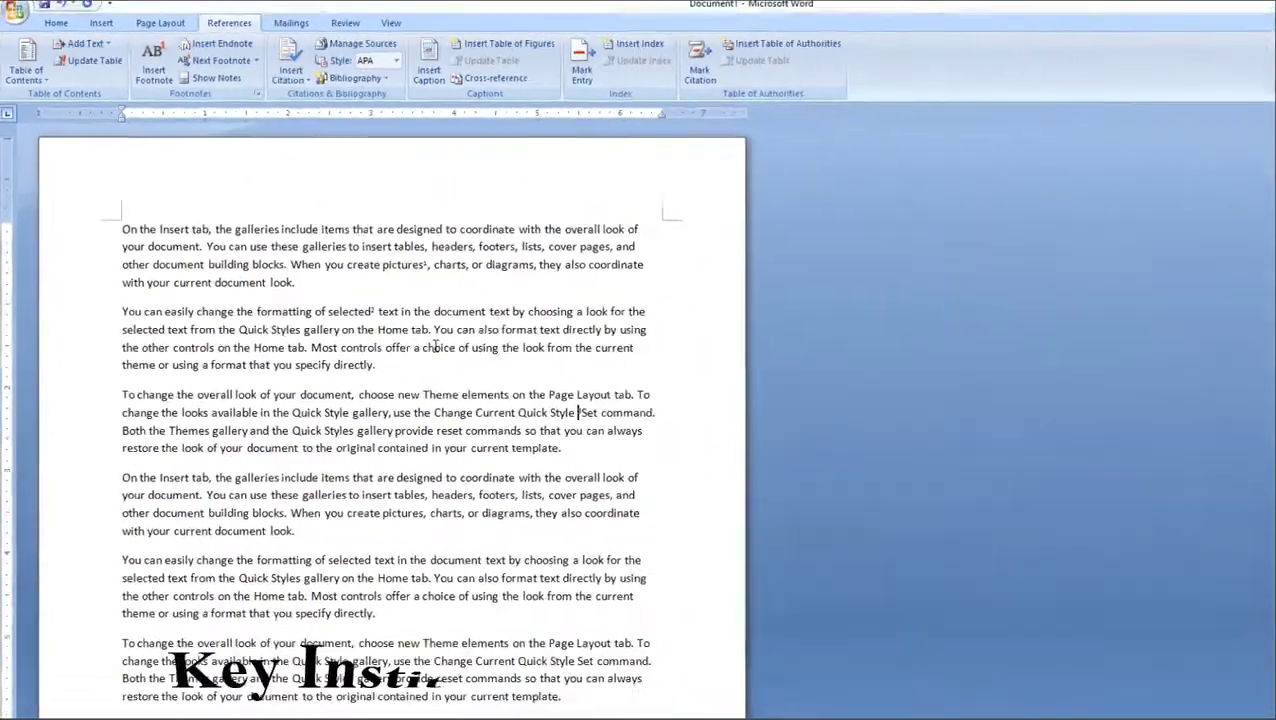
scroll(214, 330, "down", 5)
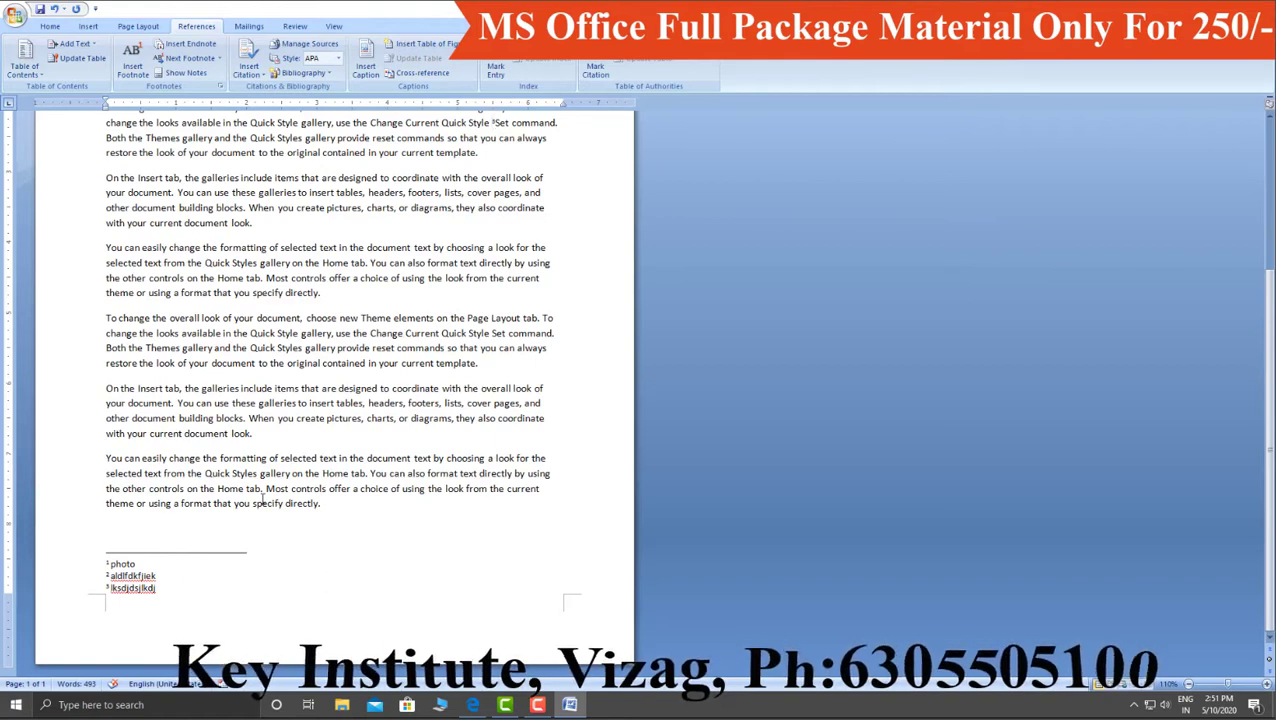
left_click(339, 513)
key("ctrl+Return")
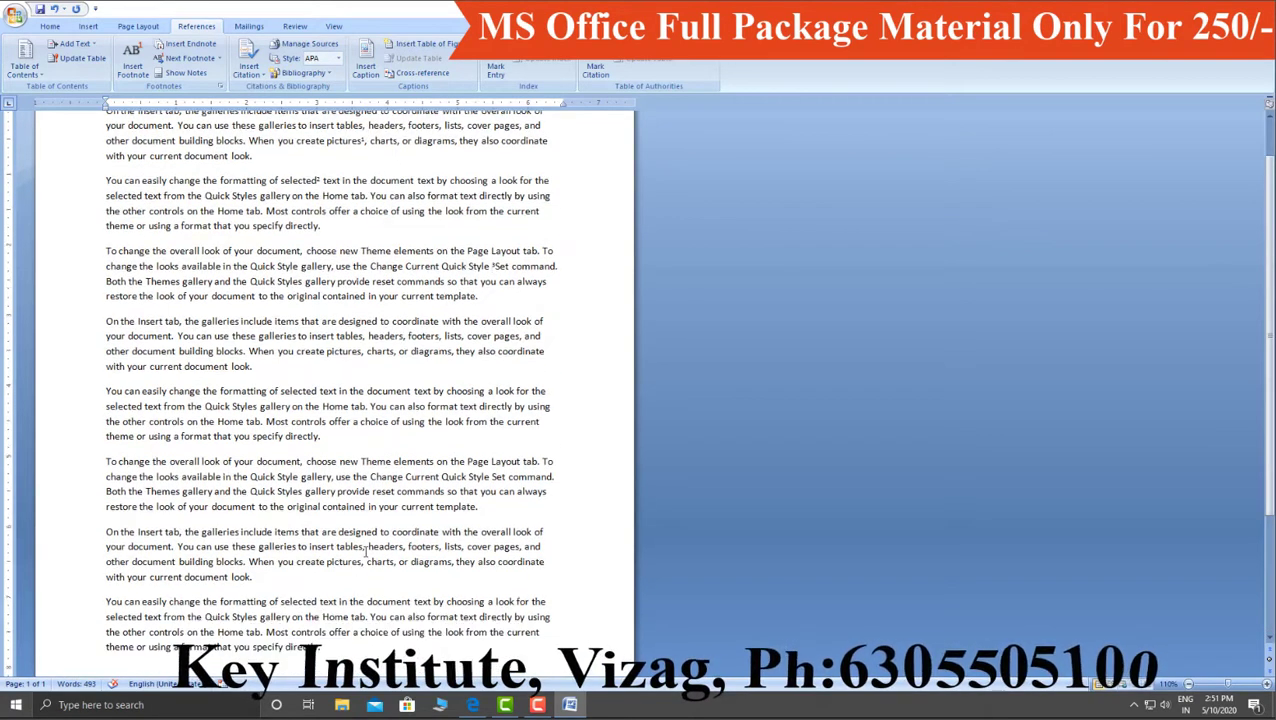
type("=rand")
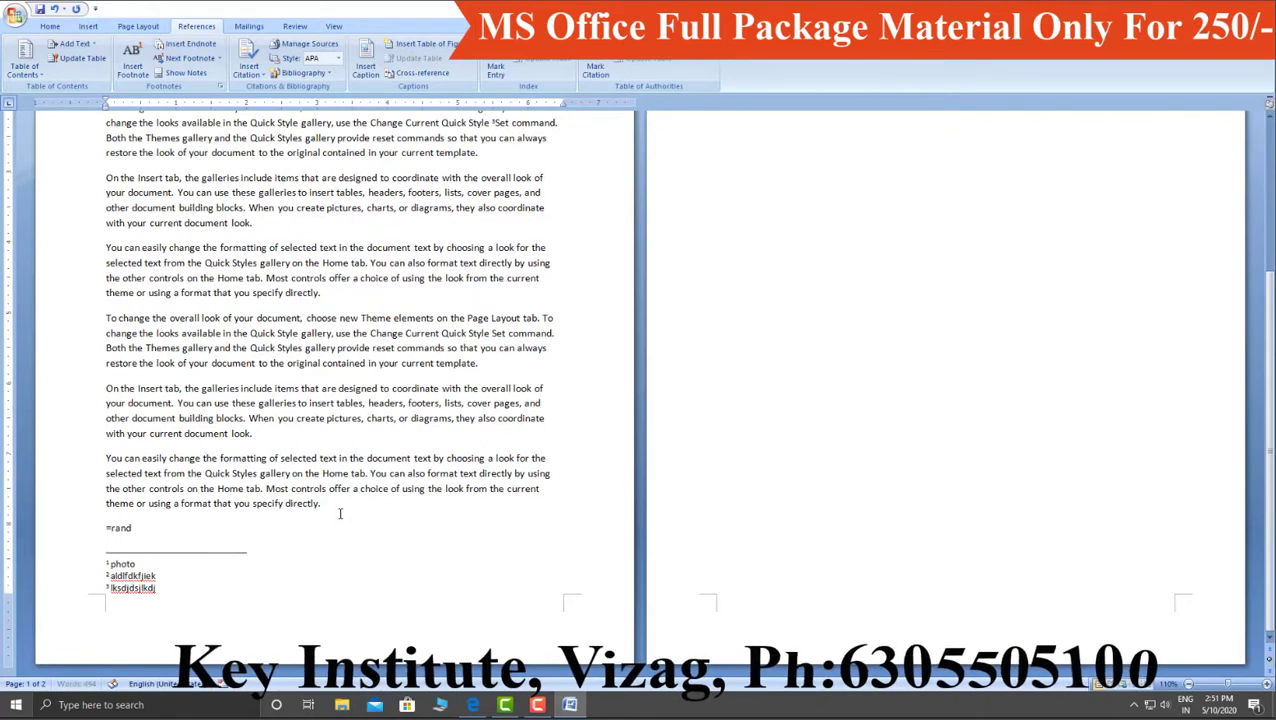
type("(50")
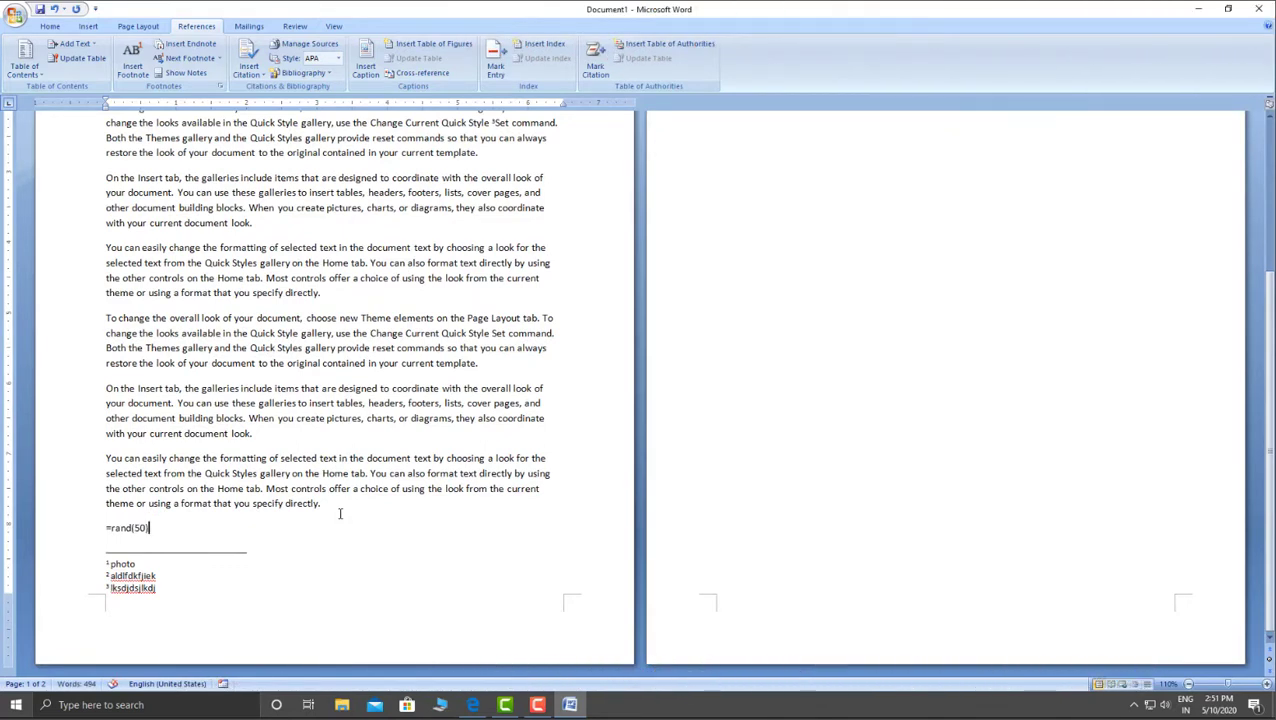
type(")")
key("Return")
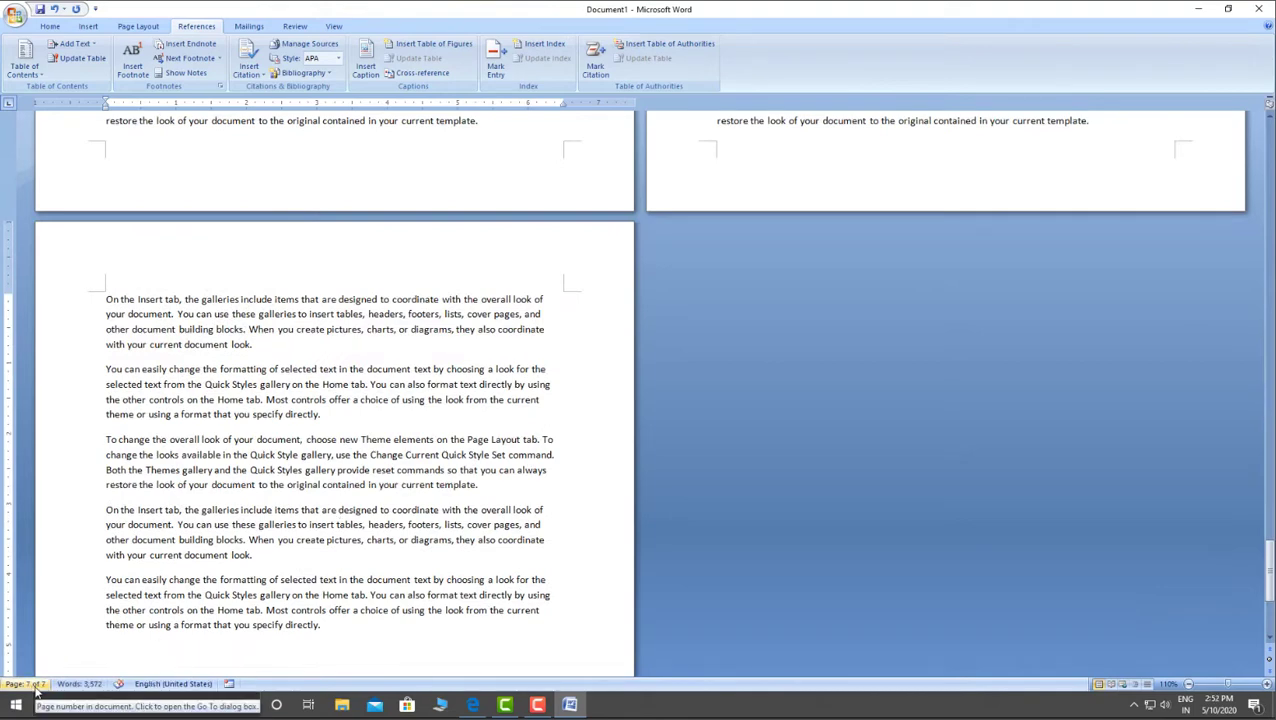
scroll(332, 535, "up", 15)
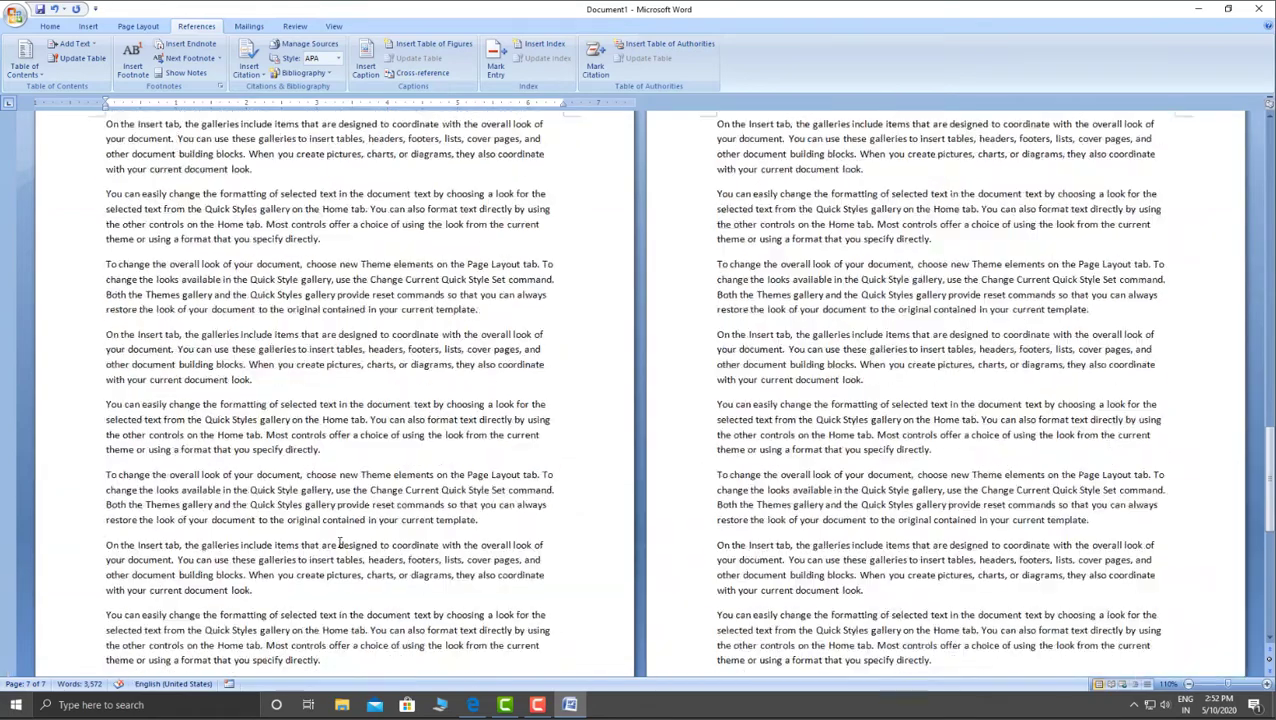
scroll(275, 430, "down", 6)
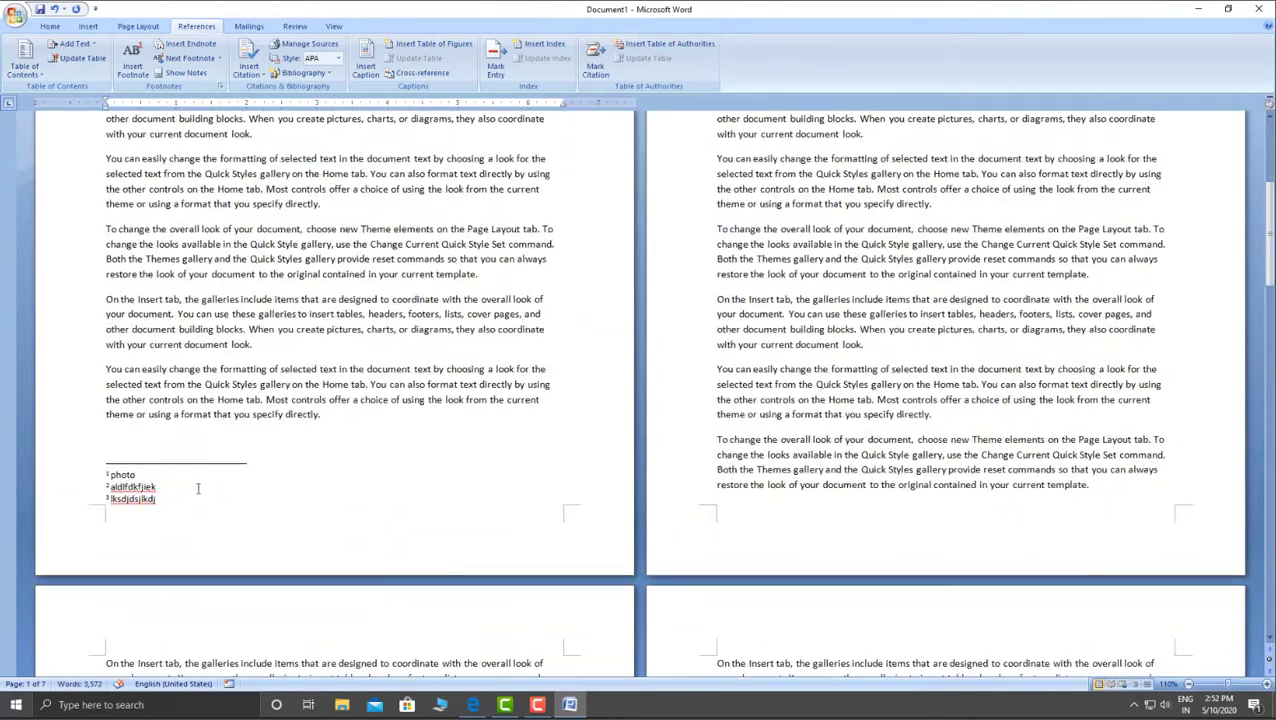
scroll(488, 508, "up", 5)
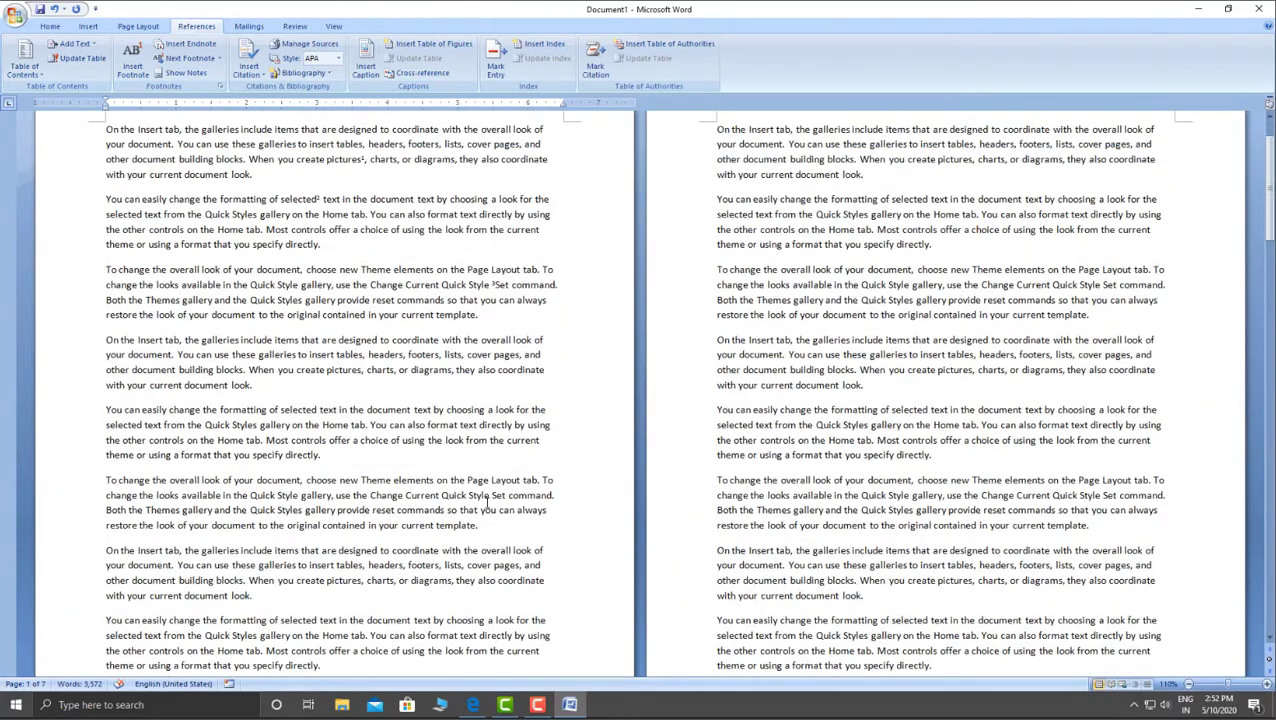
scroll(488, 503, "up", 2)
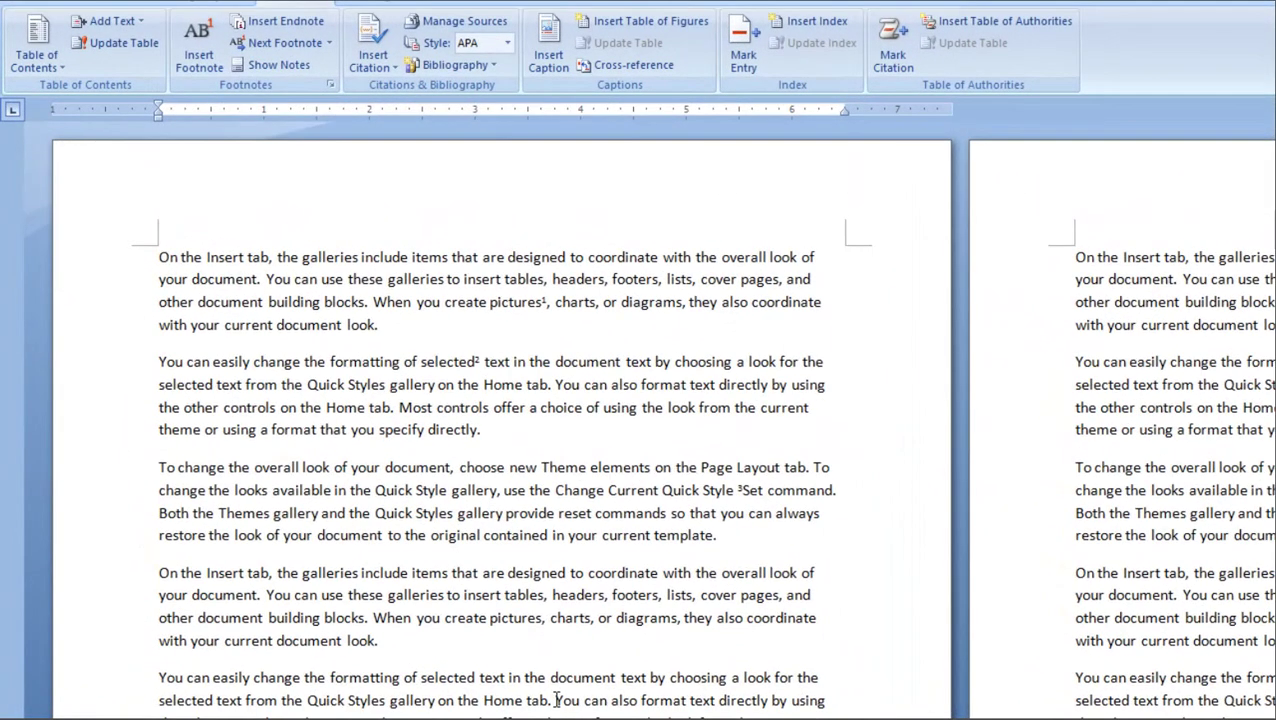
Select 'You' and insert endnote i reading 'jalsdlfldjkld'.
left_click_drag(372, 498, 384, 498)
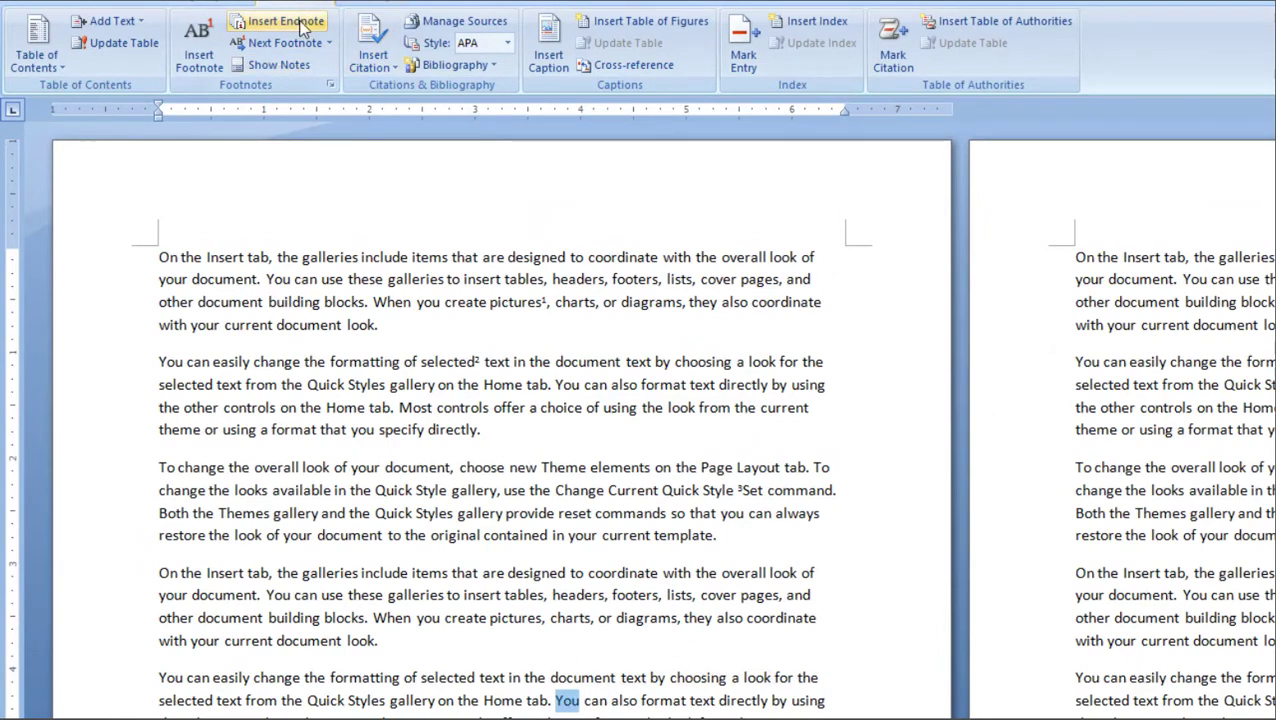
scroll(175, 600, "down", 3)
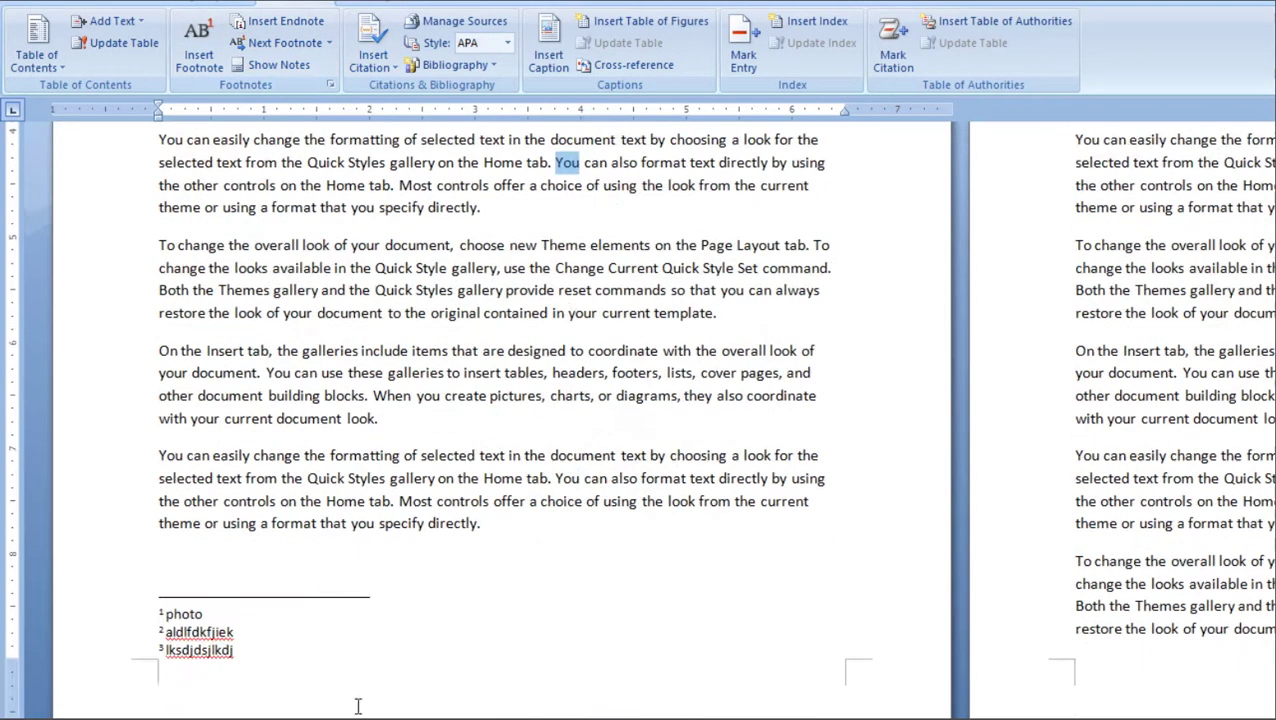
scroll(655, 352, "up", 3)
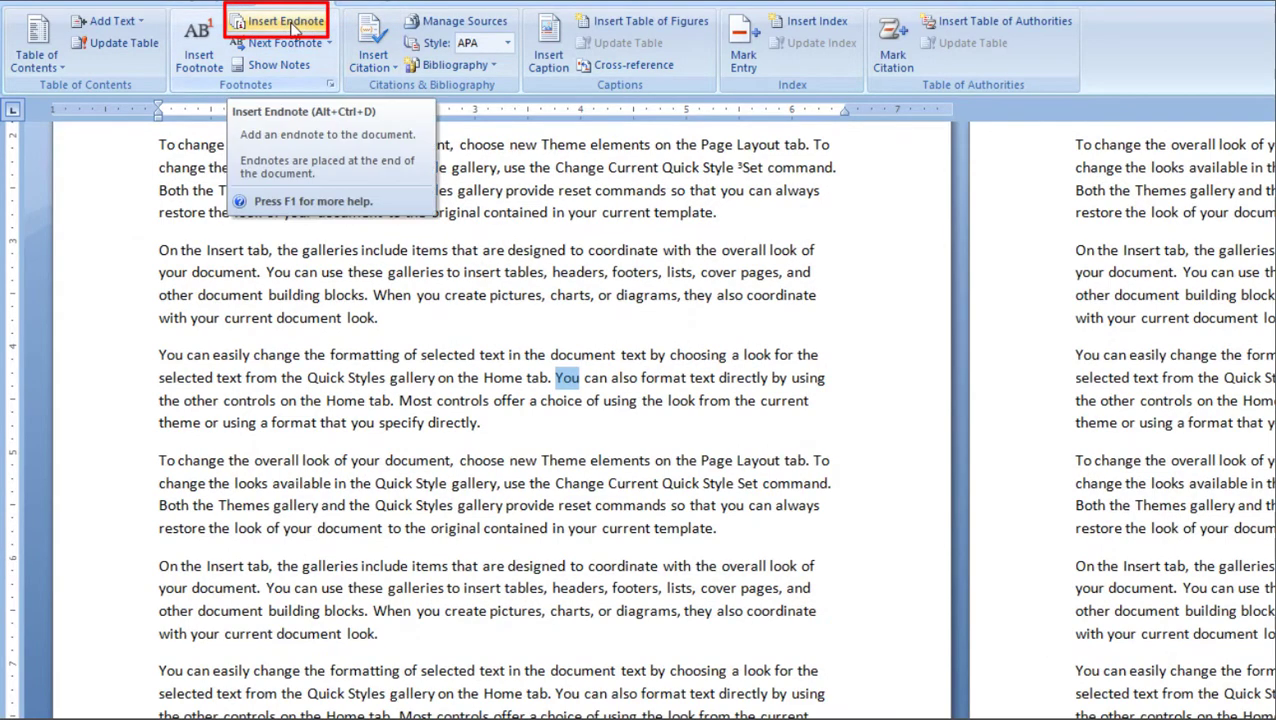
left_click(287, 22)
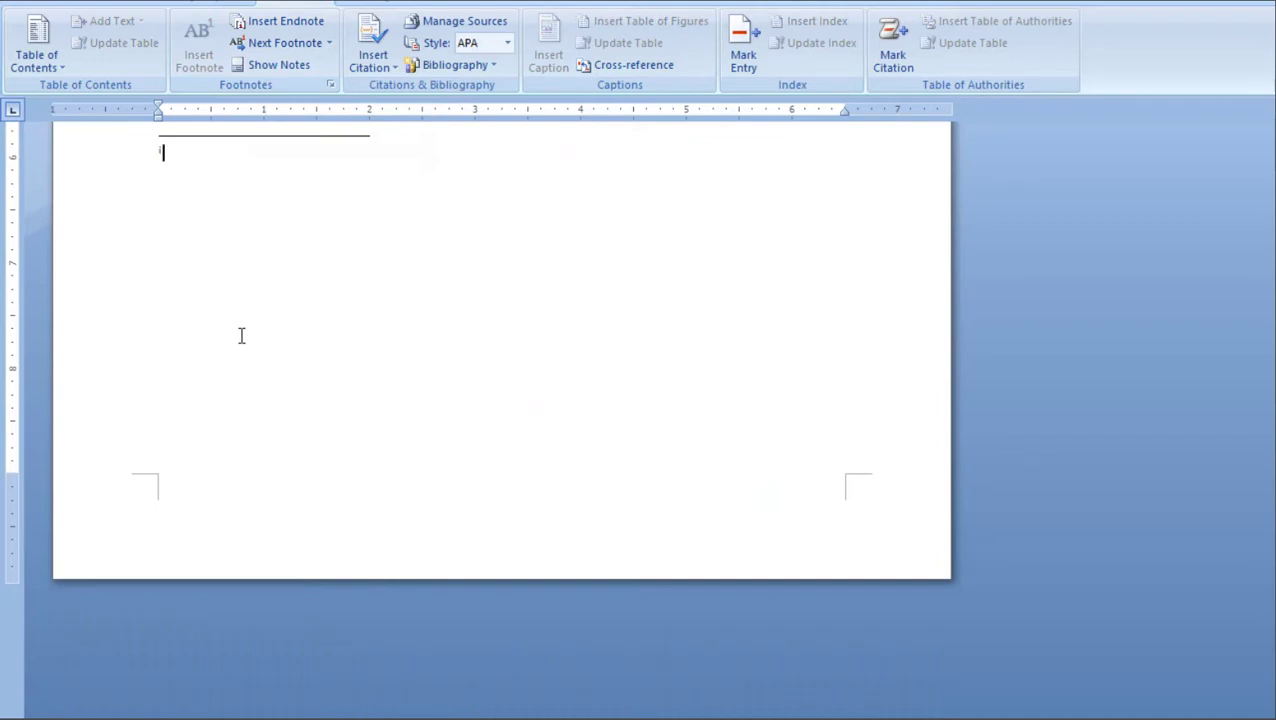
type("jalsdlfldjkld")
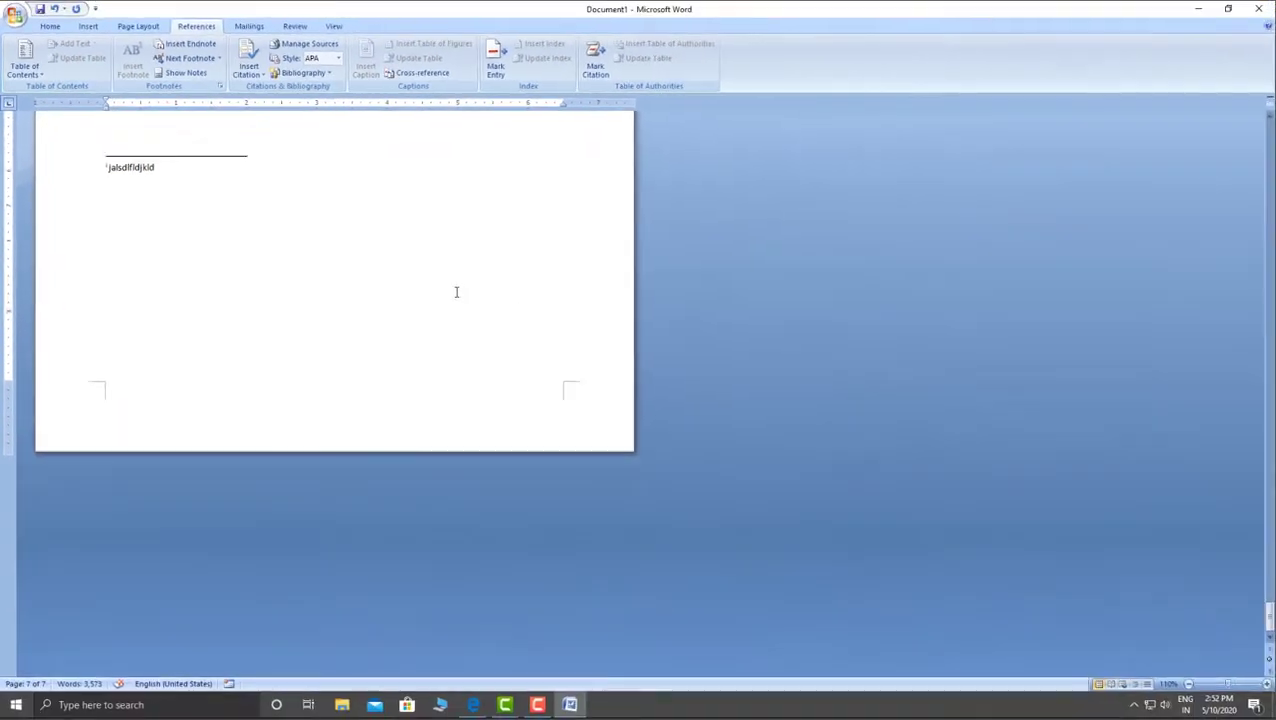
scroll(683, 393, "up", 10)
scroll(456, 292, "up", 15)
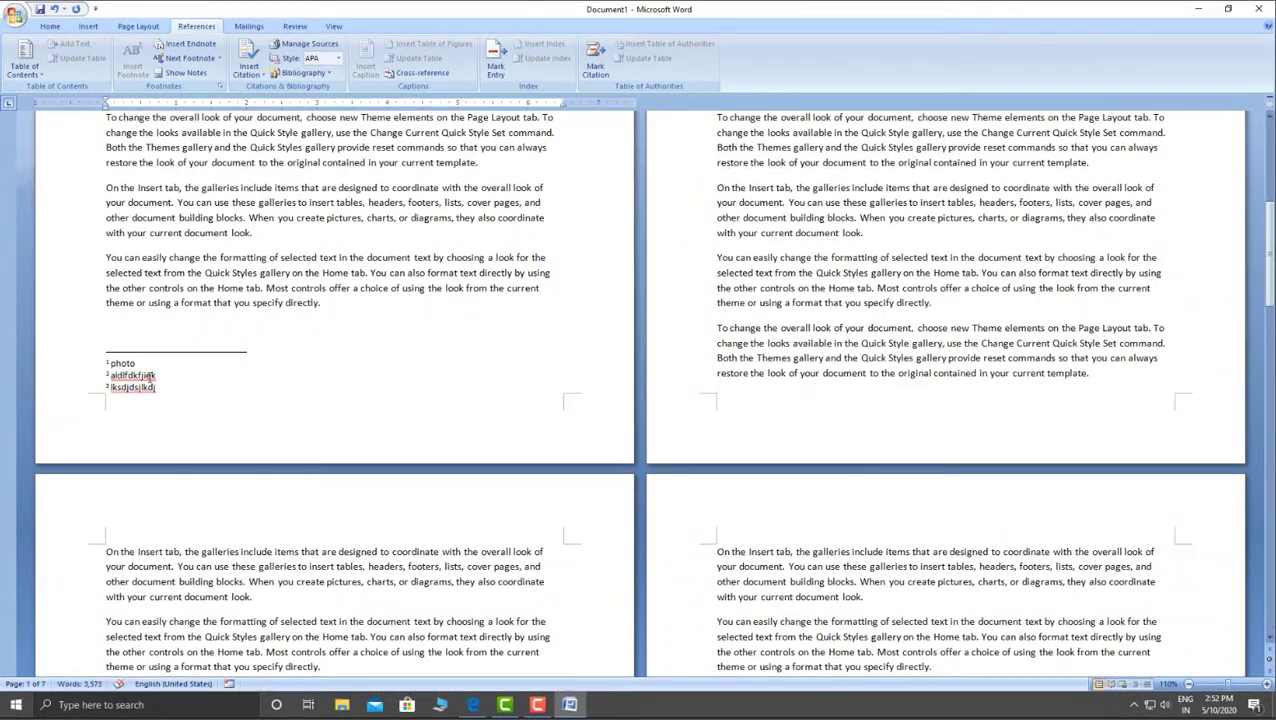
scroll(308, 351, "up", 4)
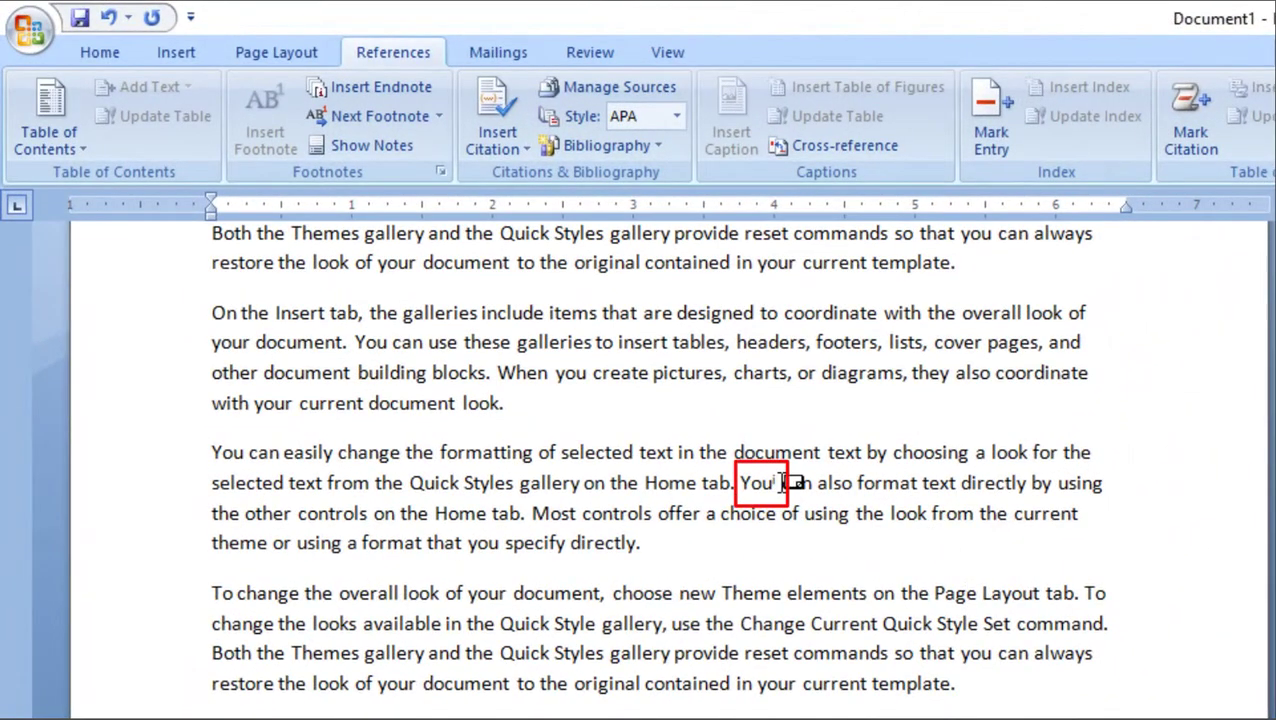
mouse_move(779, 484)
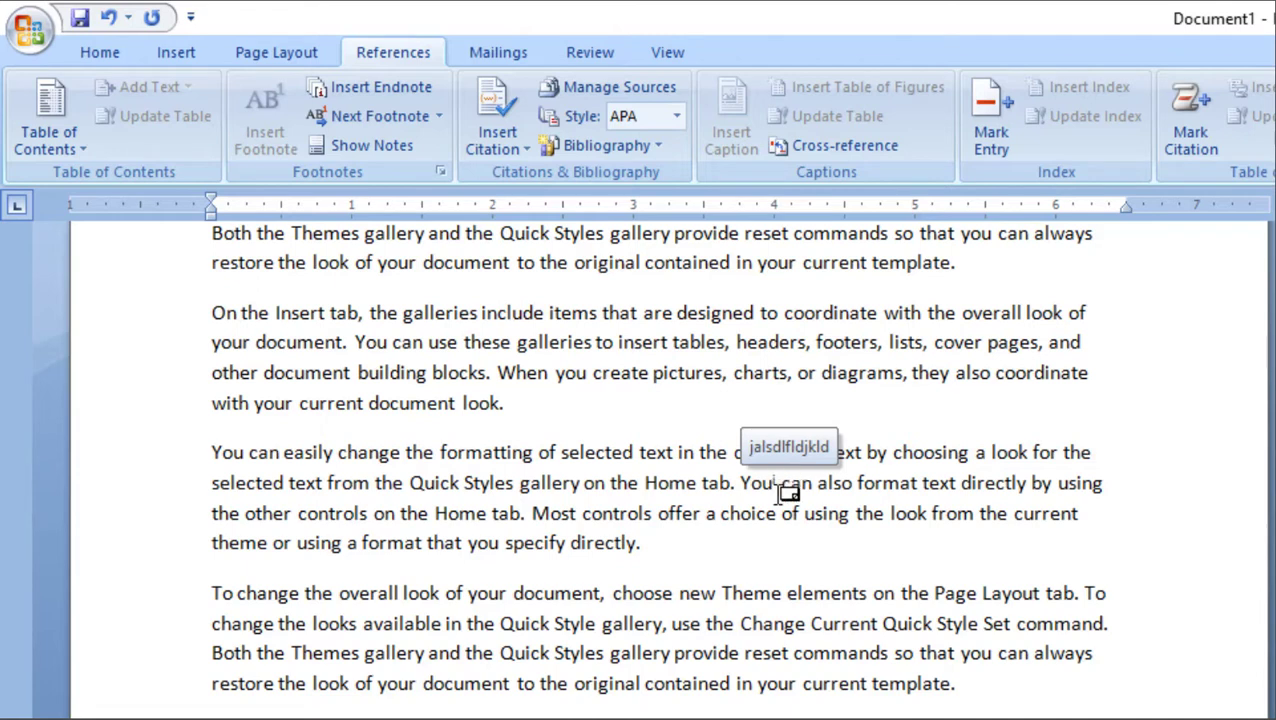
left_click_drag(721, 594, 785, 600)
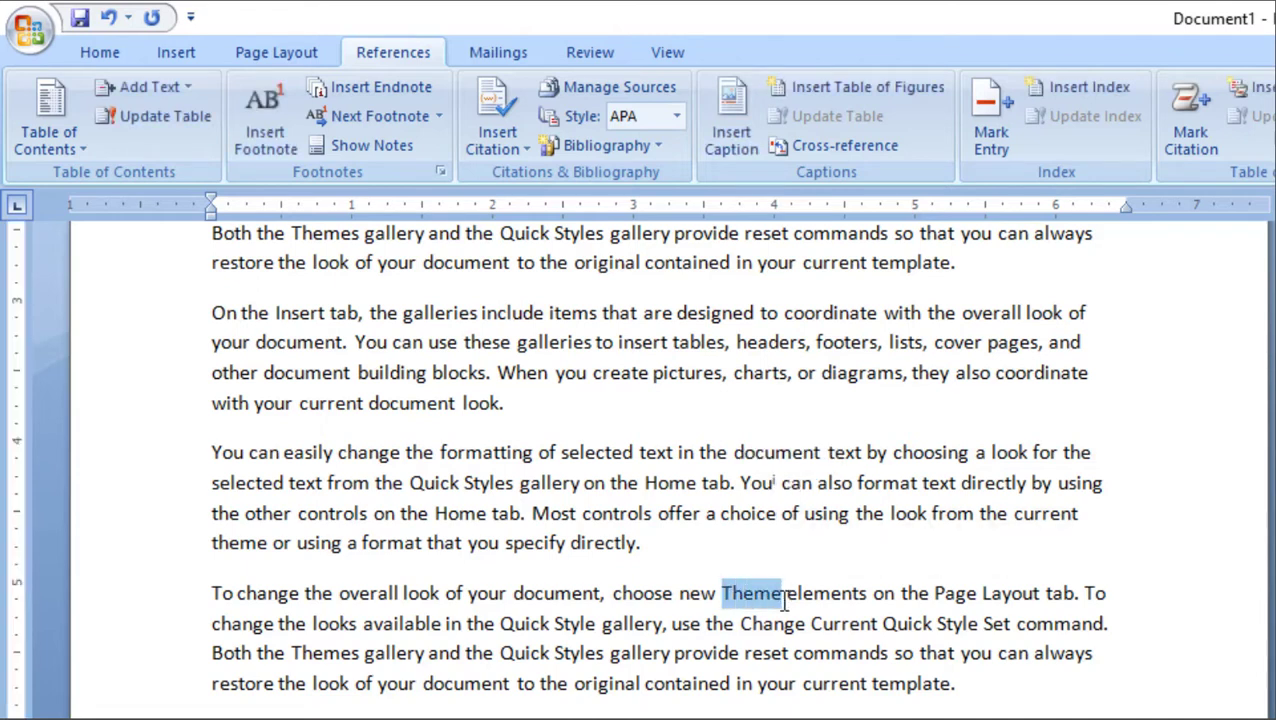
Insert endnote ii after 'Theme' with the text 'lajdkljldjfldsj'.
left_click(378, 94)
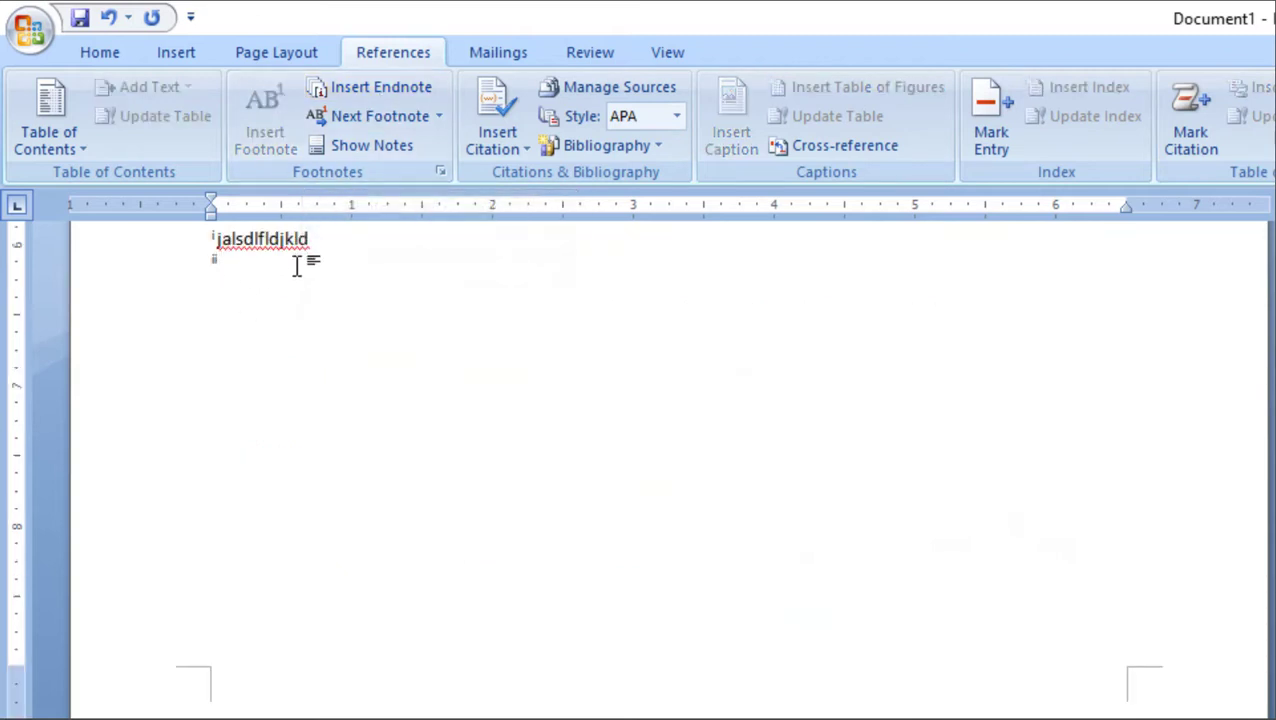
type("lajdkljldjfldsj")
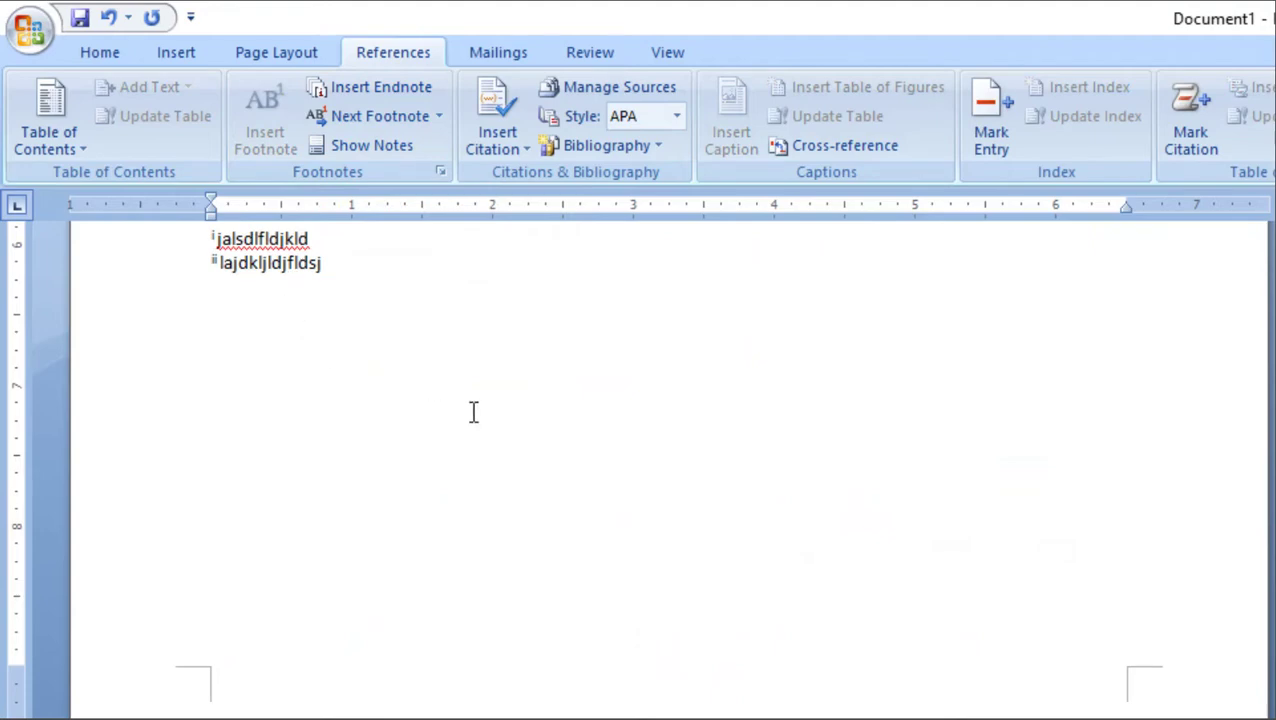
scroll(712, 575, "up", 5)
scroll(712, 575, "up", 5)
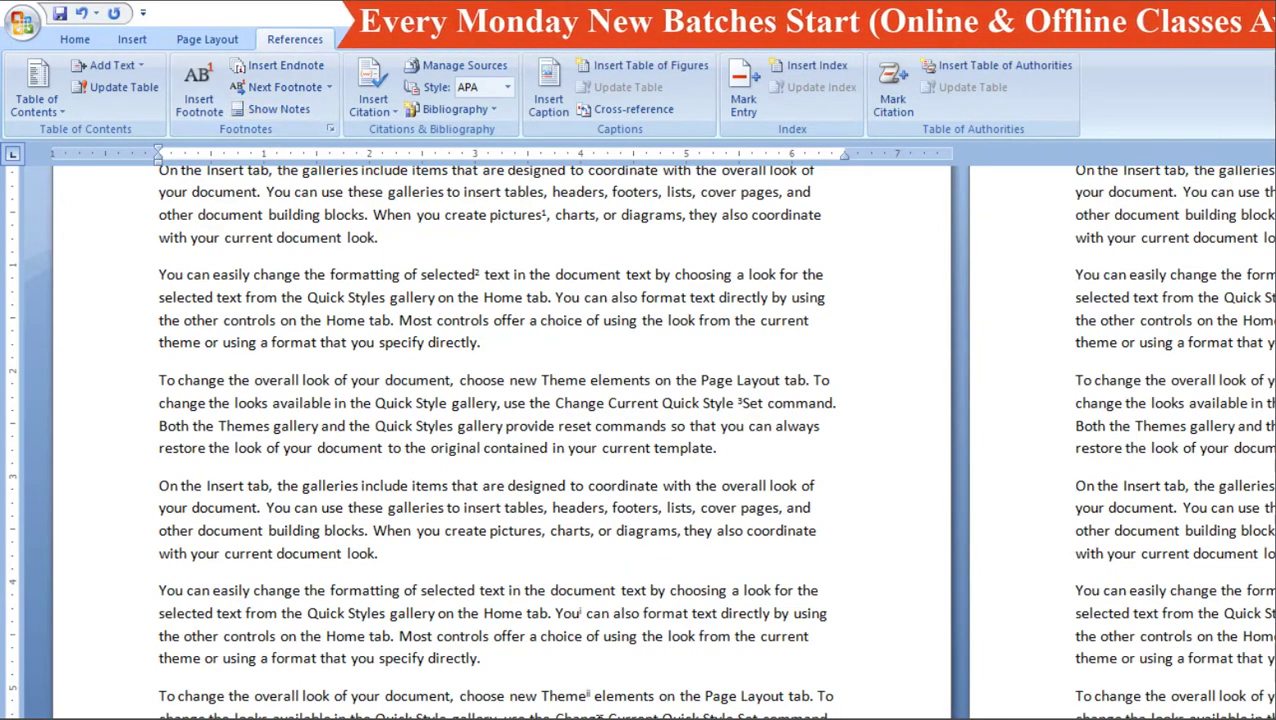
View the footnote area to check the three footnotes, then return to the body text.
left_click(285, 109)
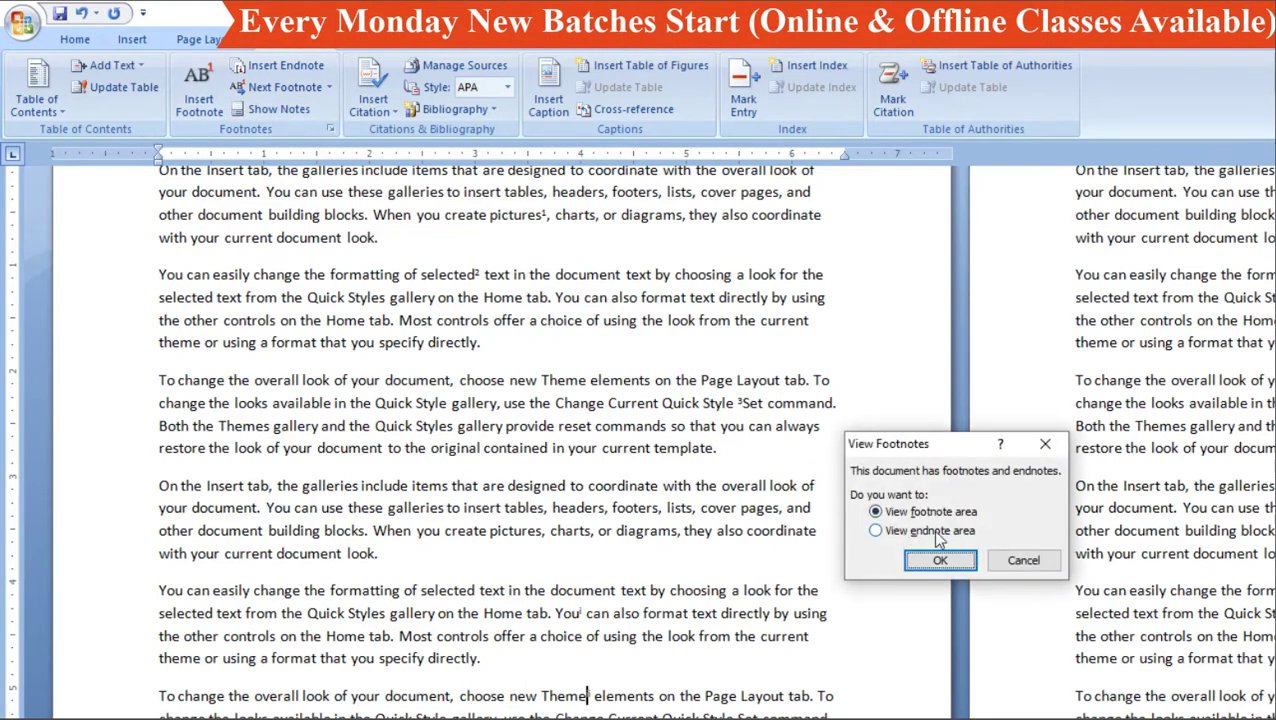
left_click(940, 560)
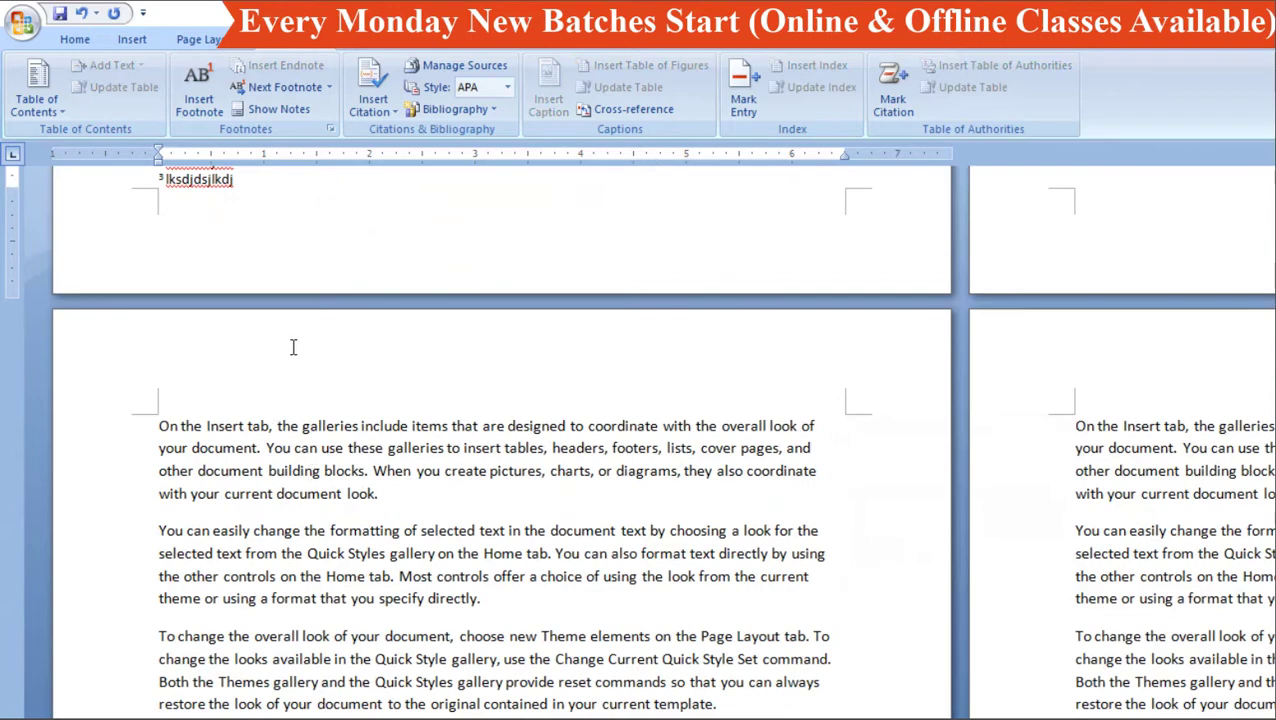
scroll(273, 281, "up", 4)
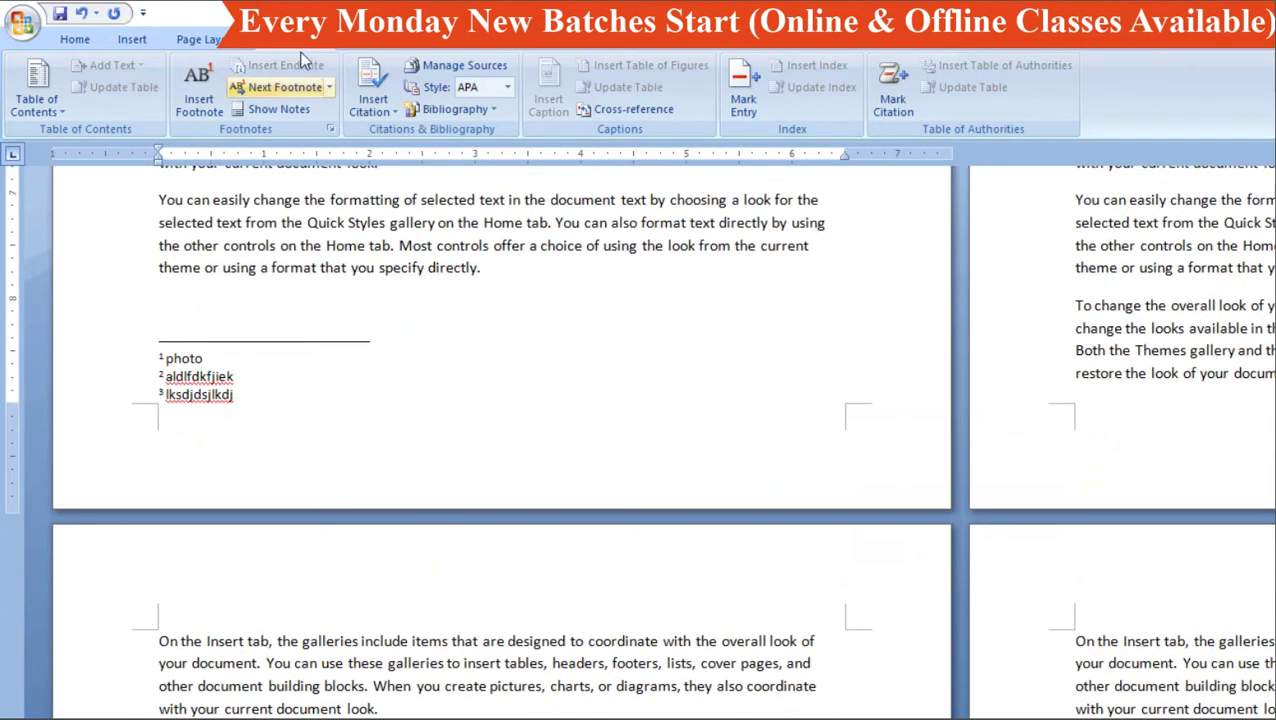
left_click(279, 108)
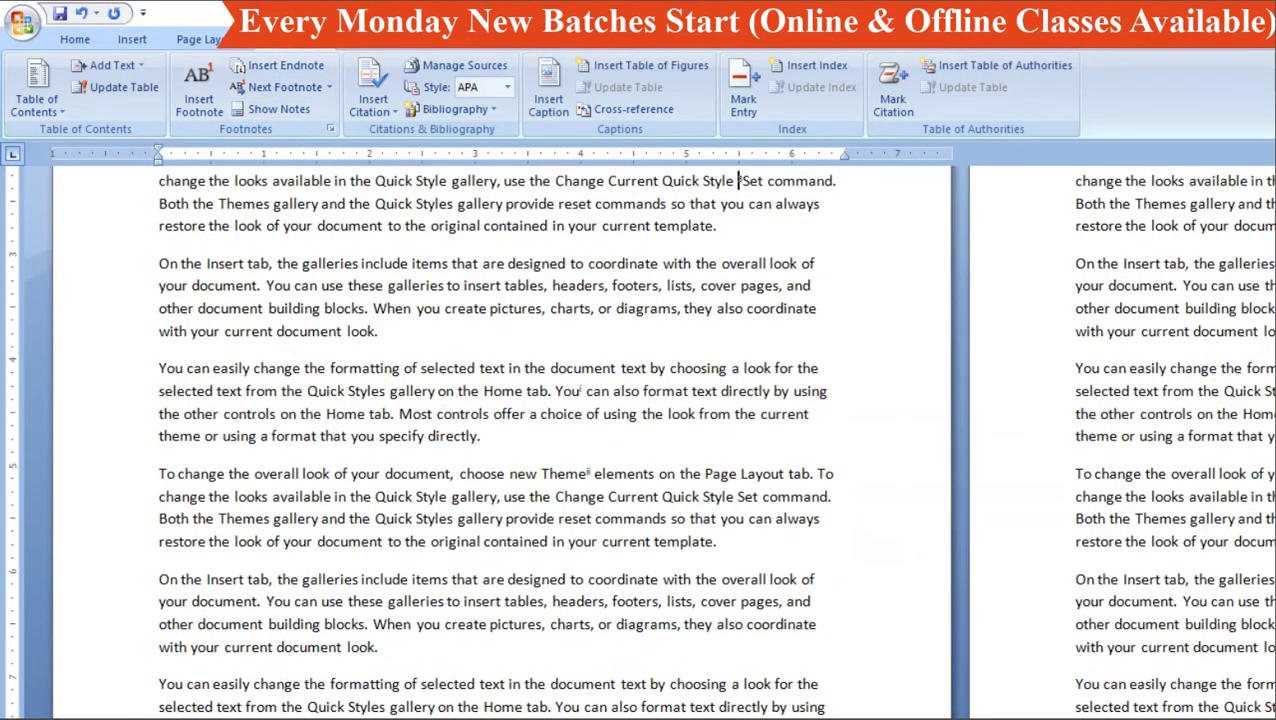
Show the endnote area listing endnotes i and ii at the document end.
left_click(279, 108)
left_click(935, 534)
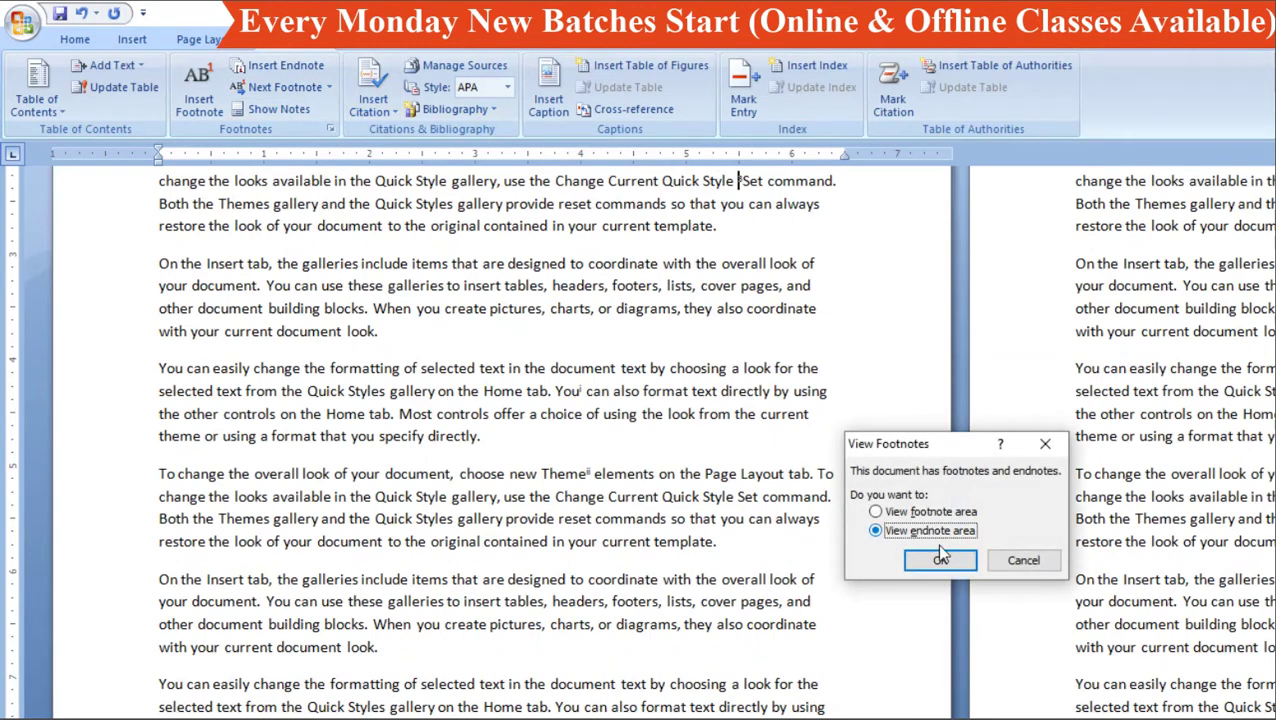
left_click(940, 562)
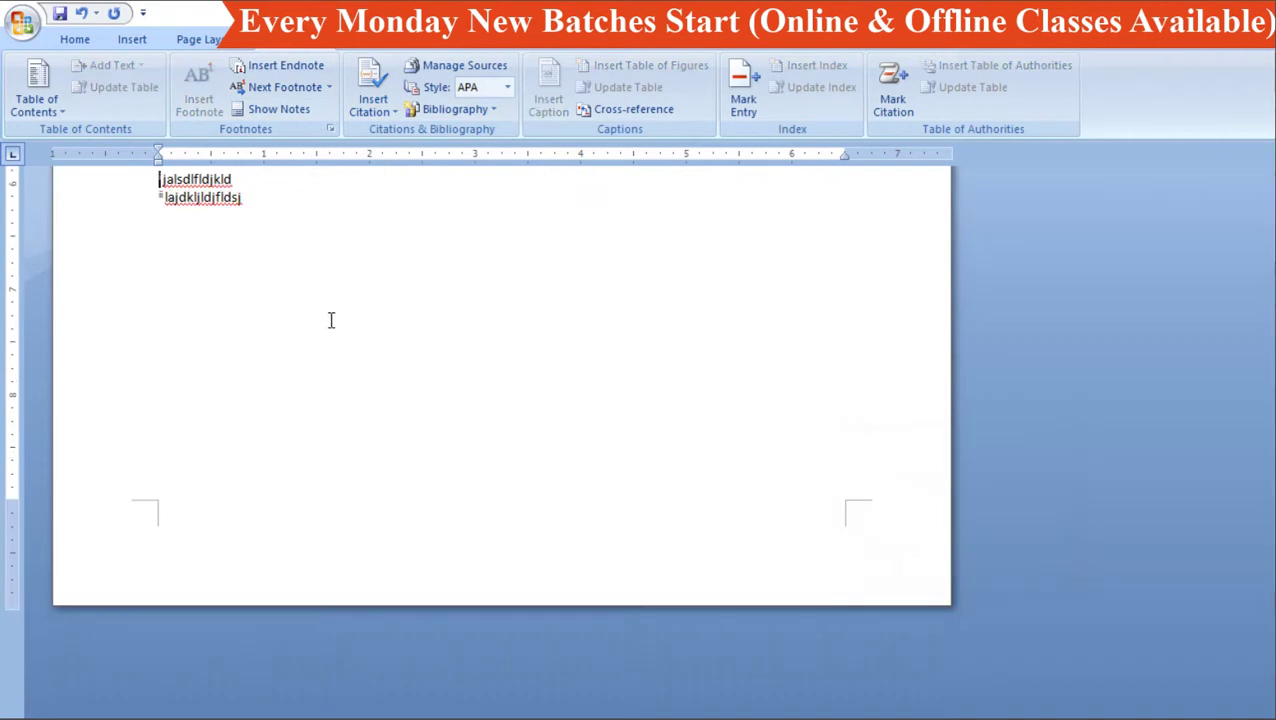